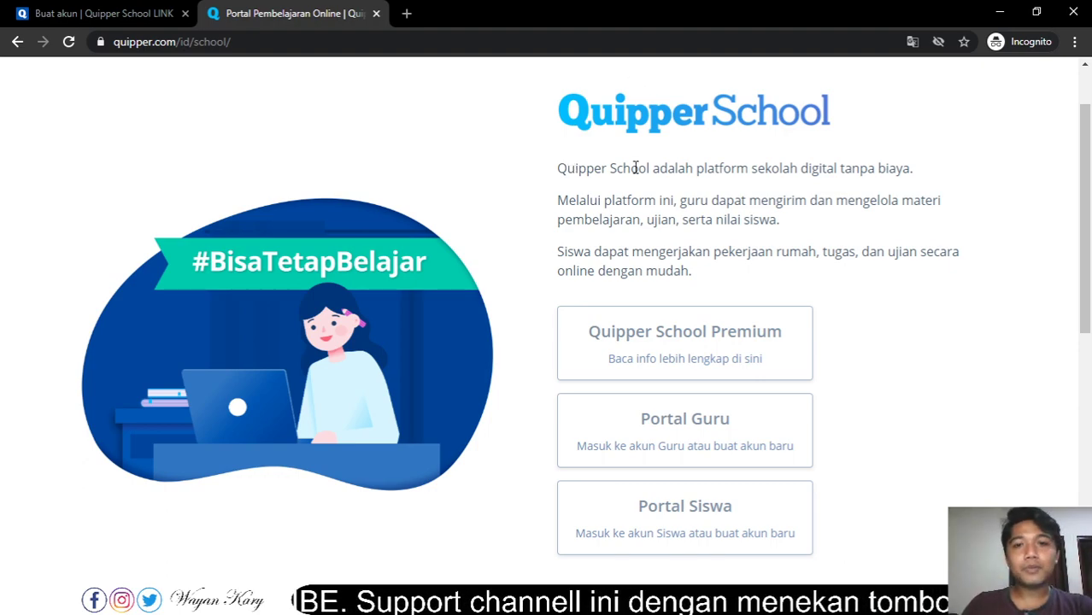
- Open the Portal Guru and start the Daftar Sekarang teacher sign-up form
scroll(636, 171, down, 1)
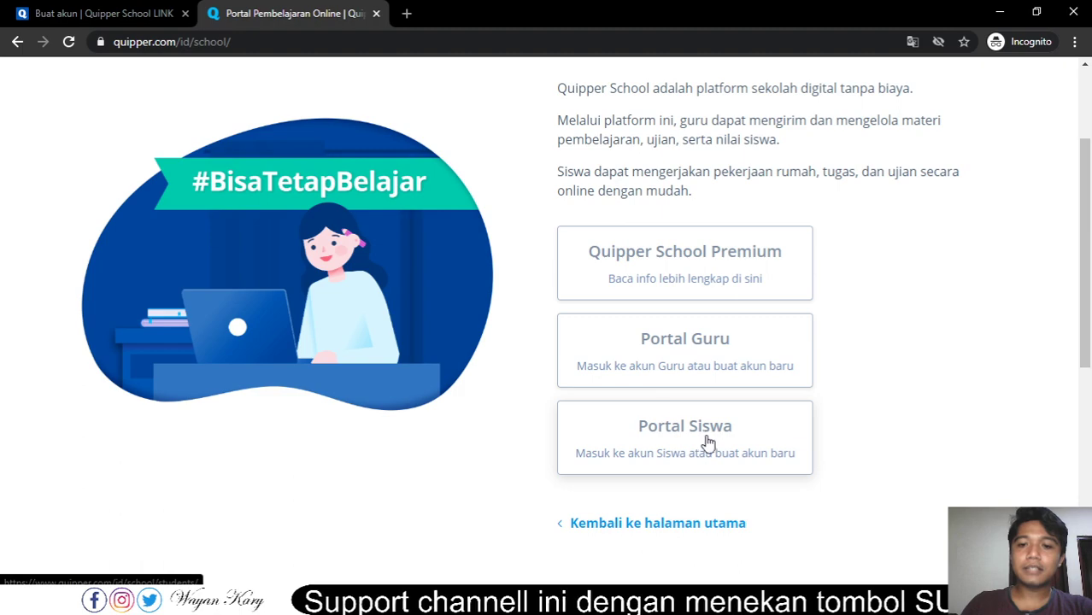
scroll(887, 385, up, 1)
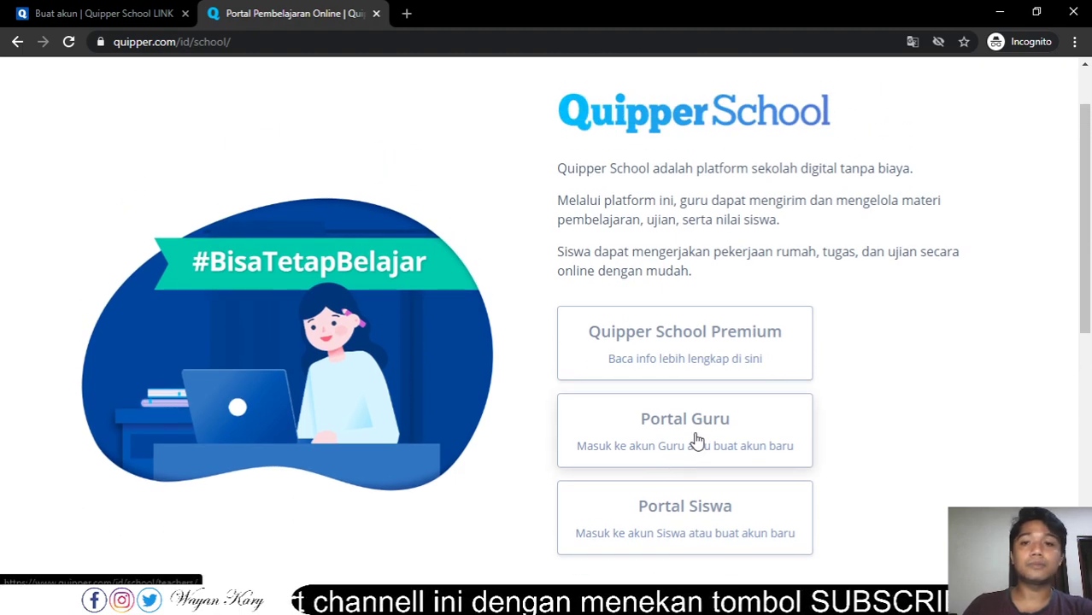
click(702, 429)
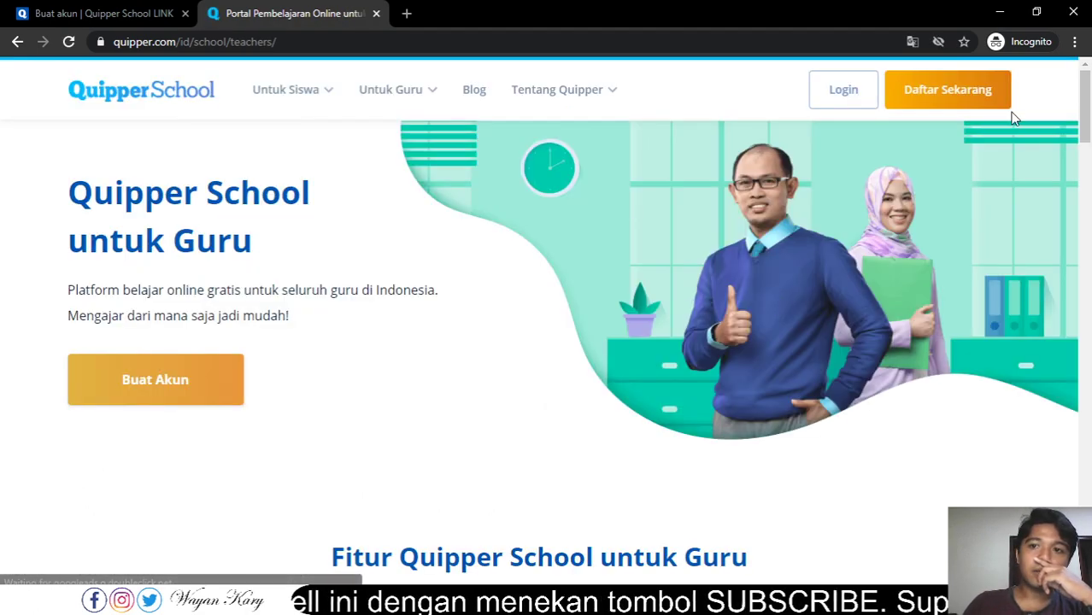
click(949, 89)
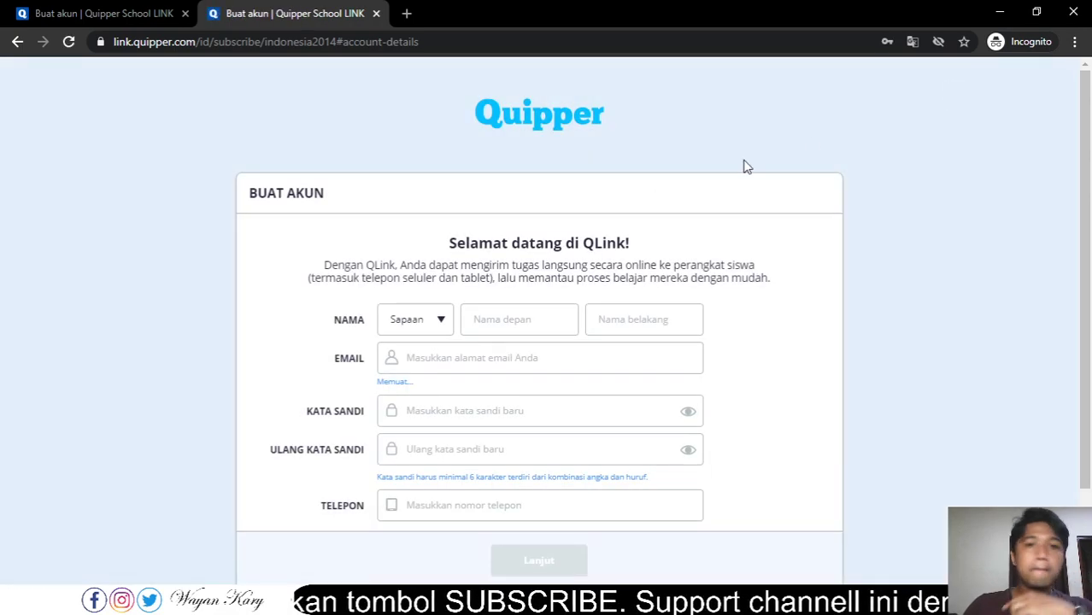
- Choose Bapak as the salutation and enter the teacher's first name, last name and e-mail
click(439, 323)
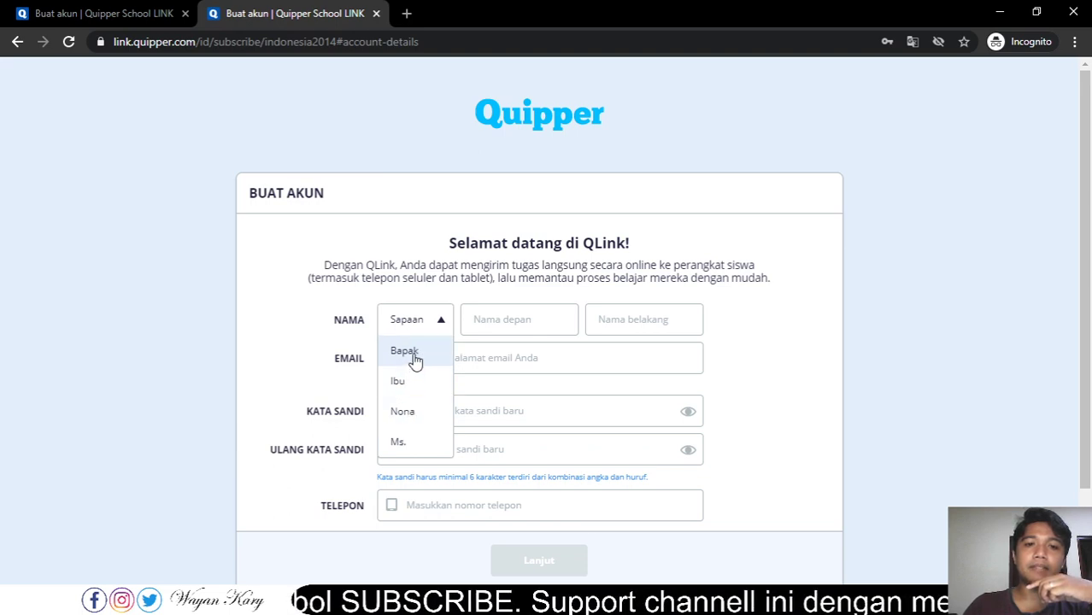
click(414, 352)
click(510, 319)
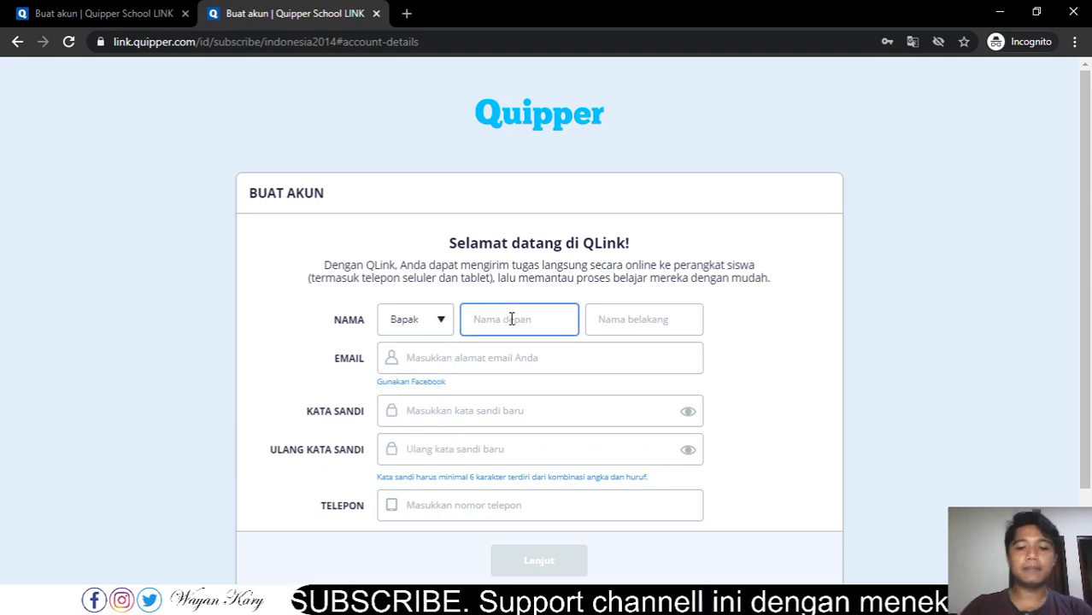
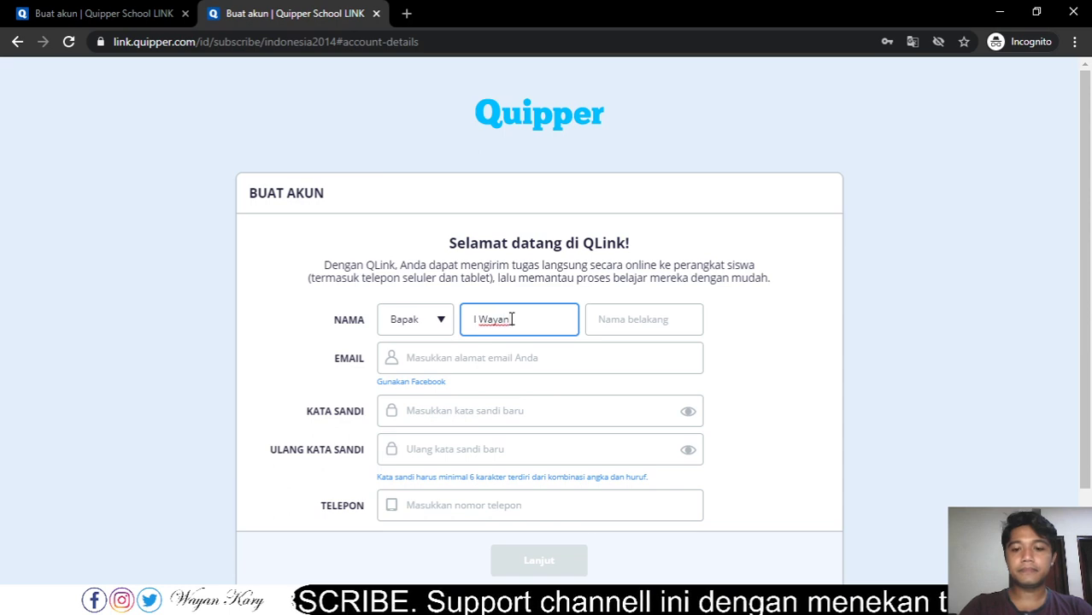
key(Tab)
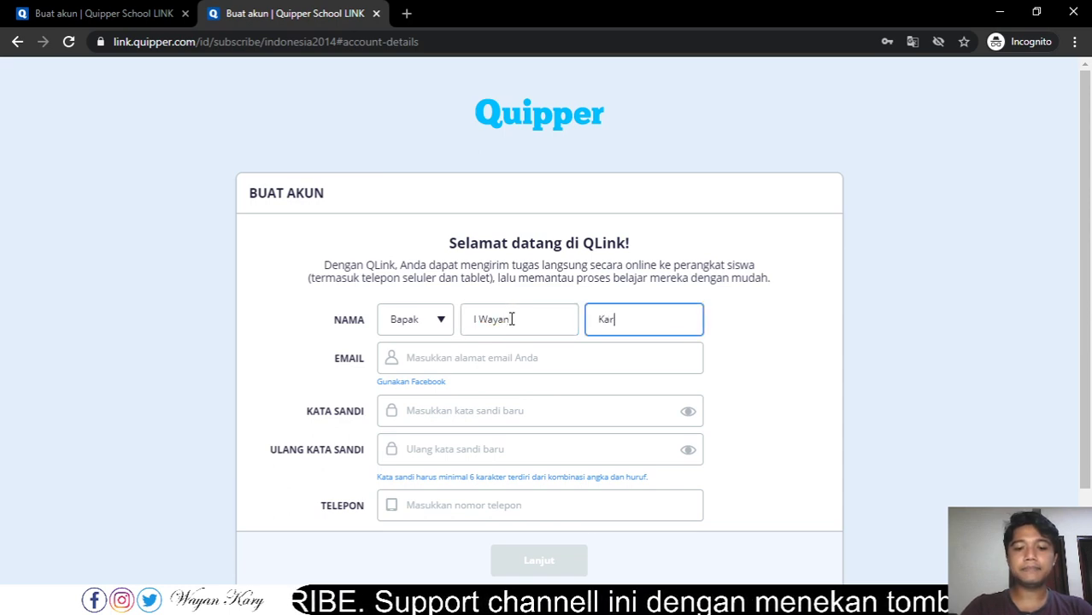
key(Tab)
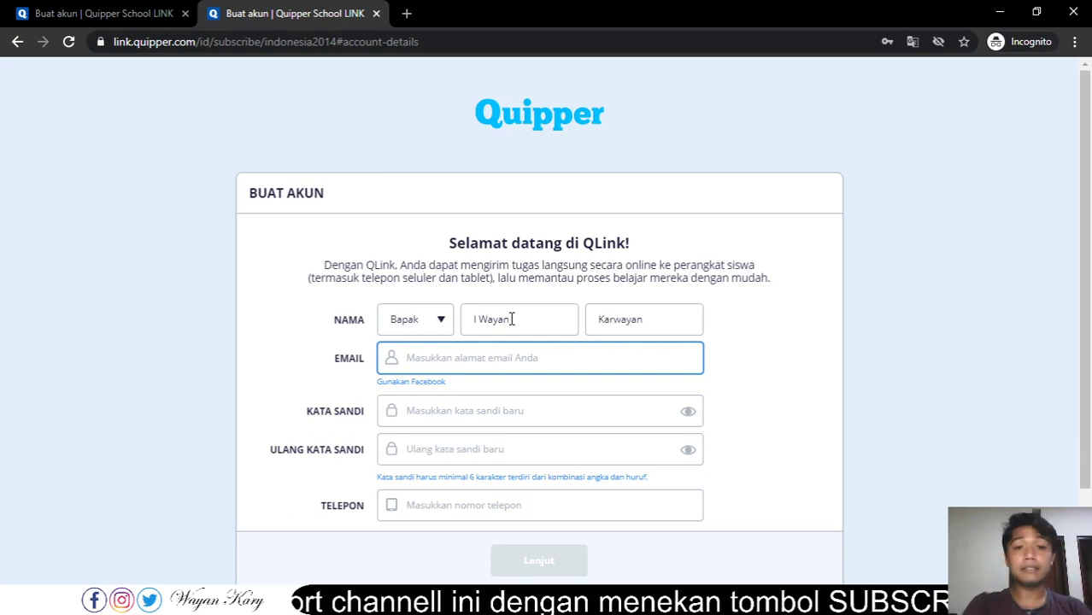
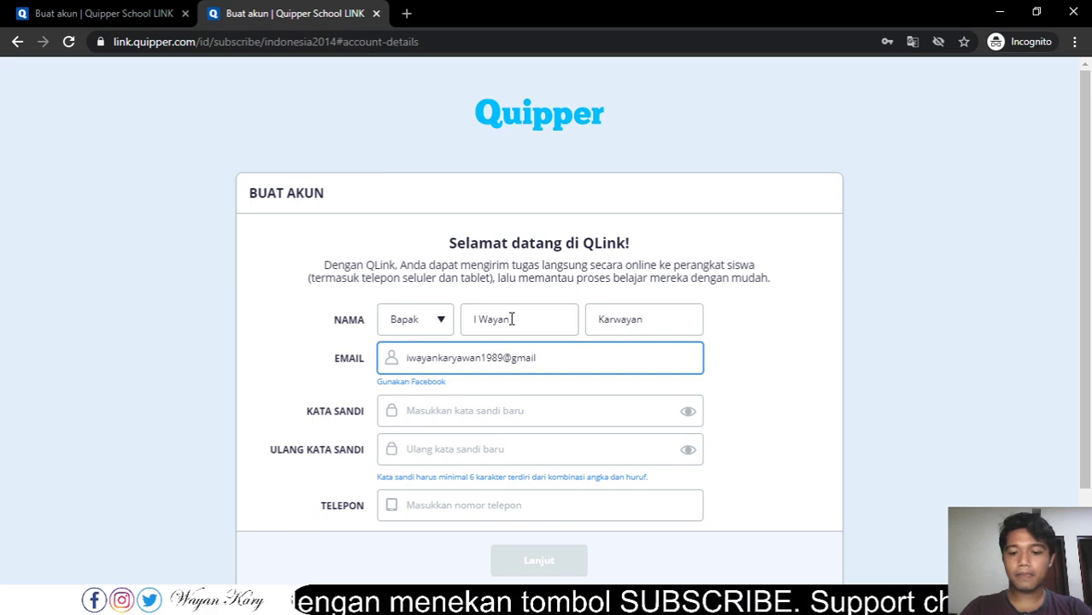
key(Tab)
key(Tab)
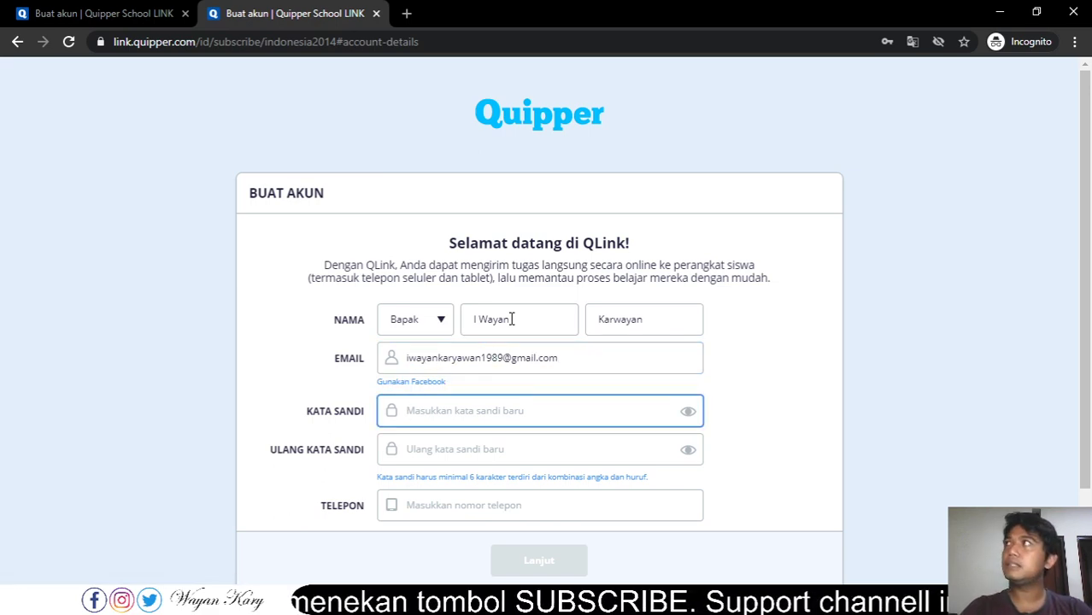
- Enter the account password twice and the phone number, then continue to school details
text(••)
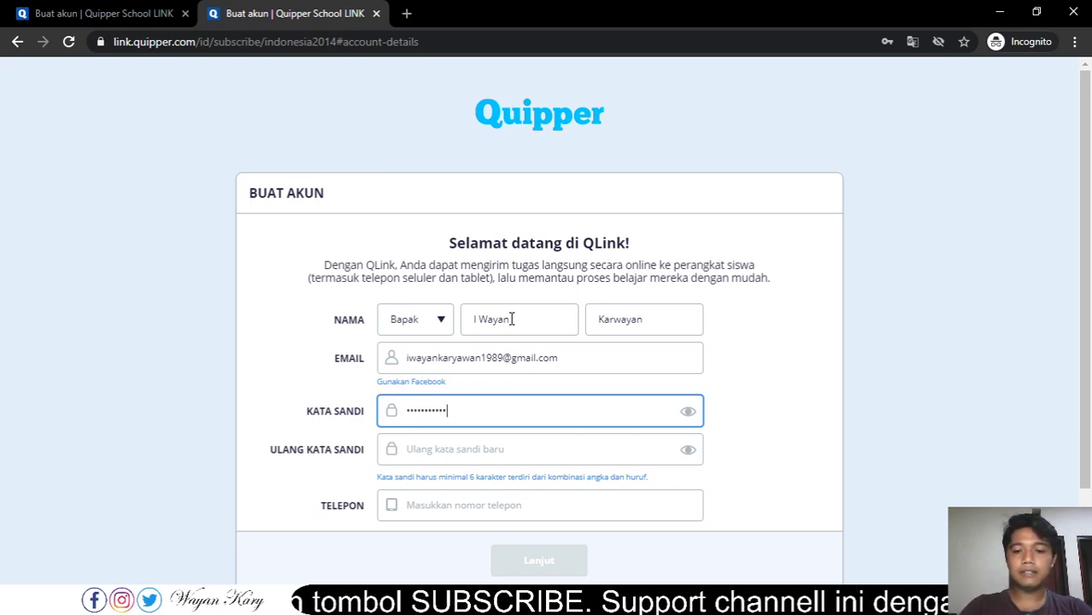
key(Tab)
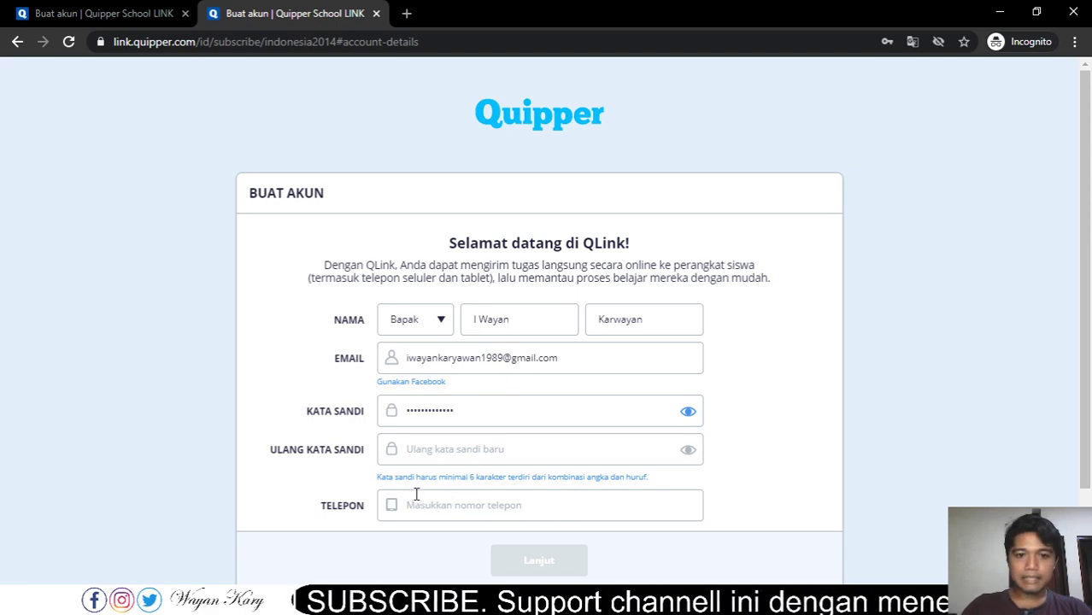
double_click(470, 477)
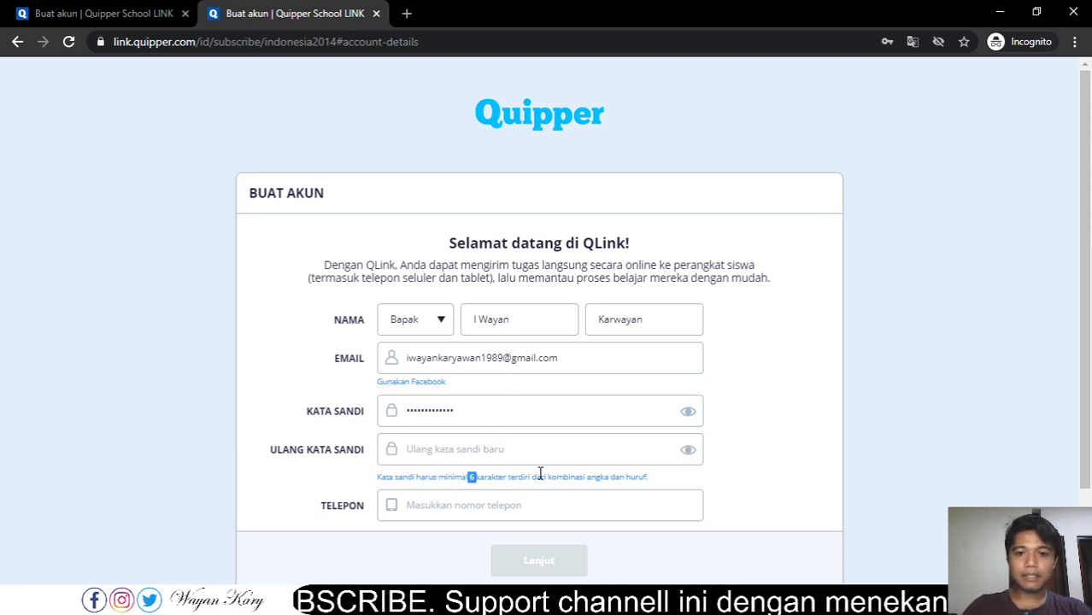
drag(490, 407, 385, 414)
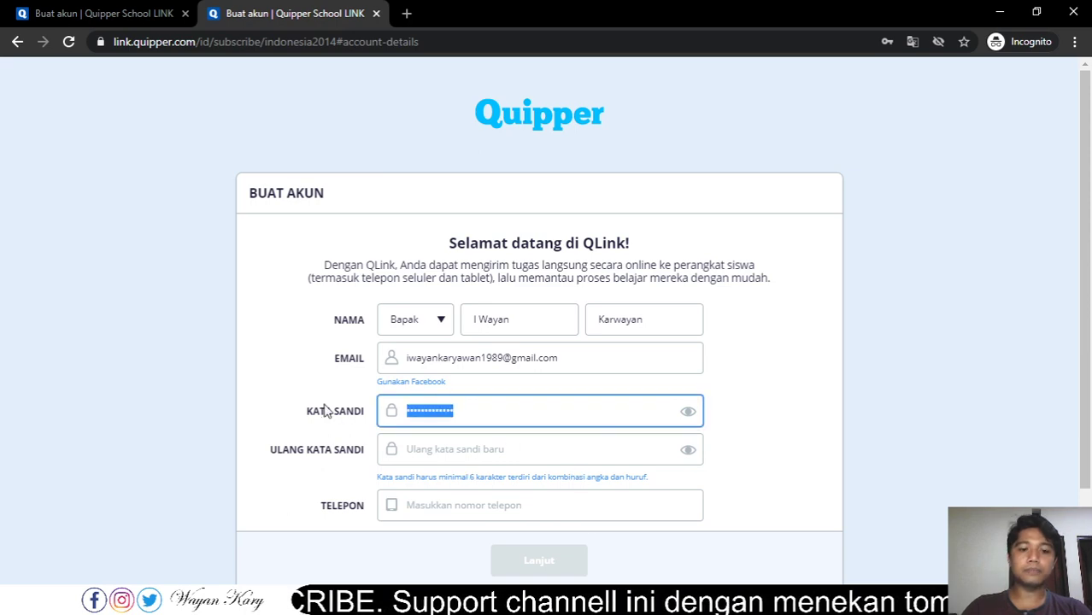
text(i)
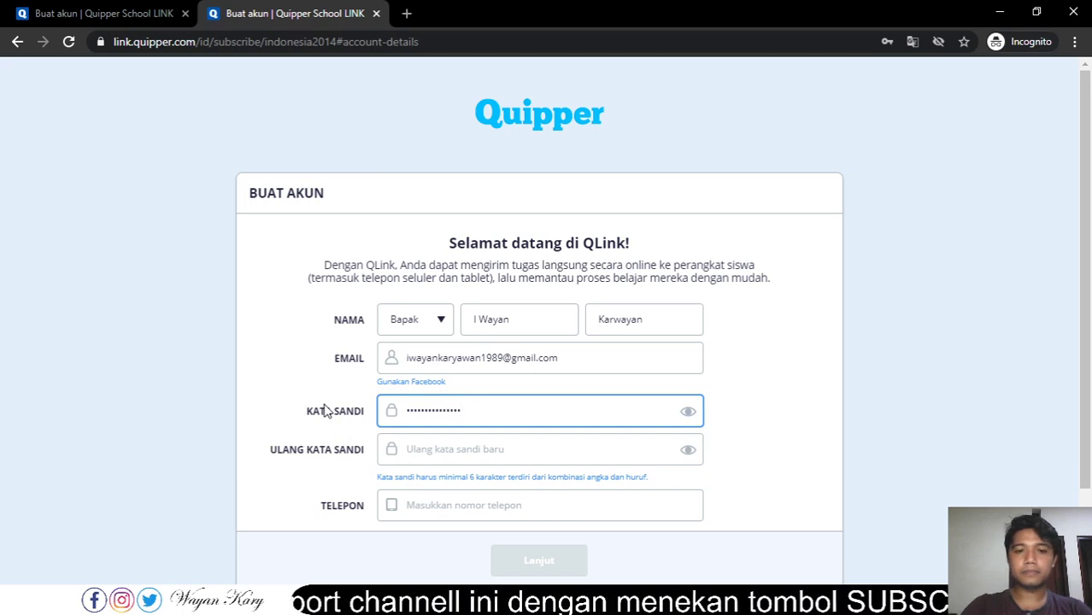
key(Tab)
key(Tab)
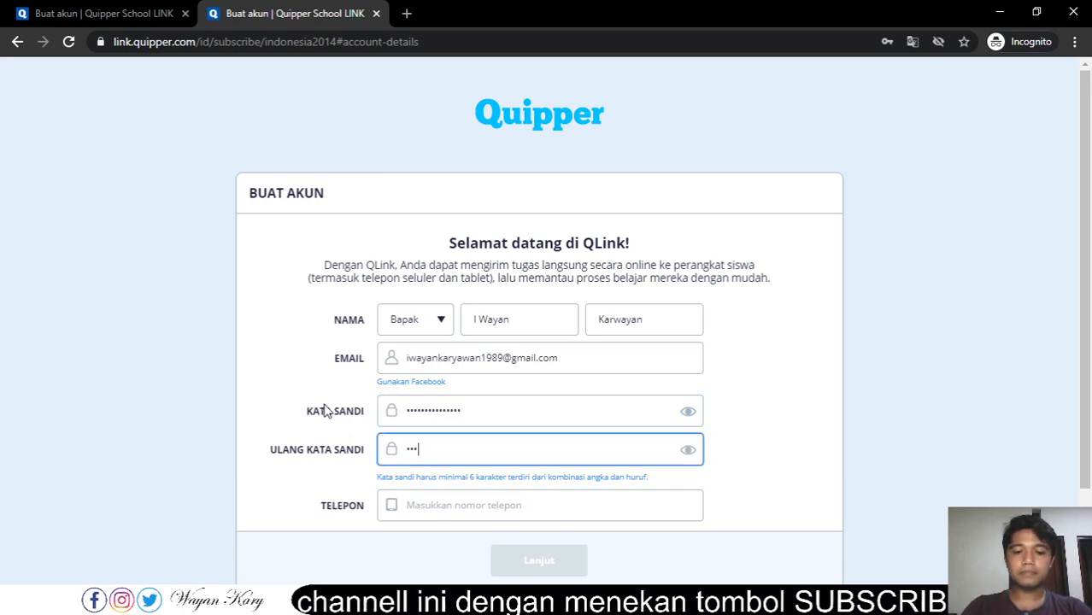
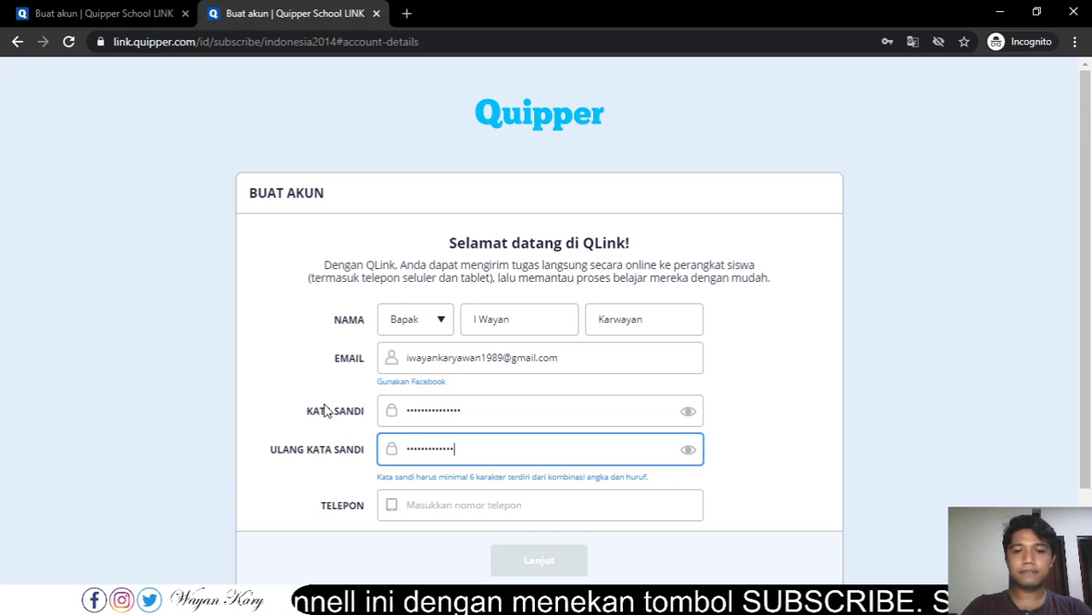
key(Tab)
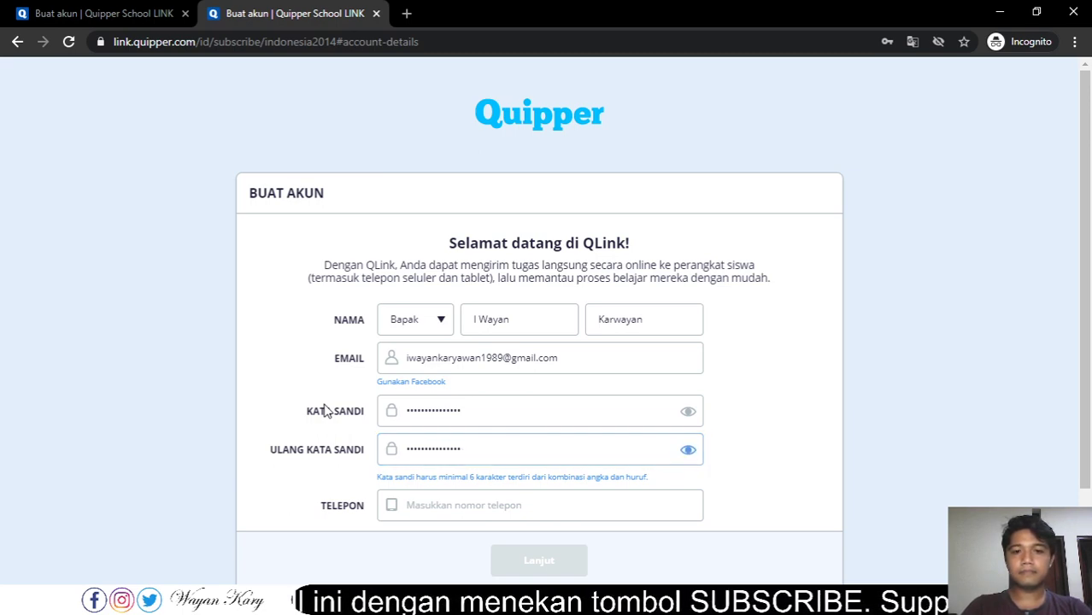
key(Tab)
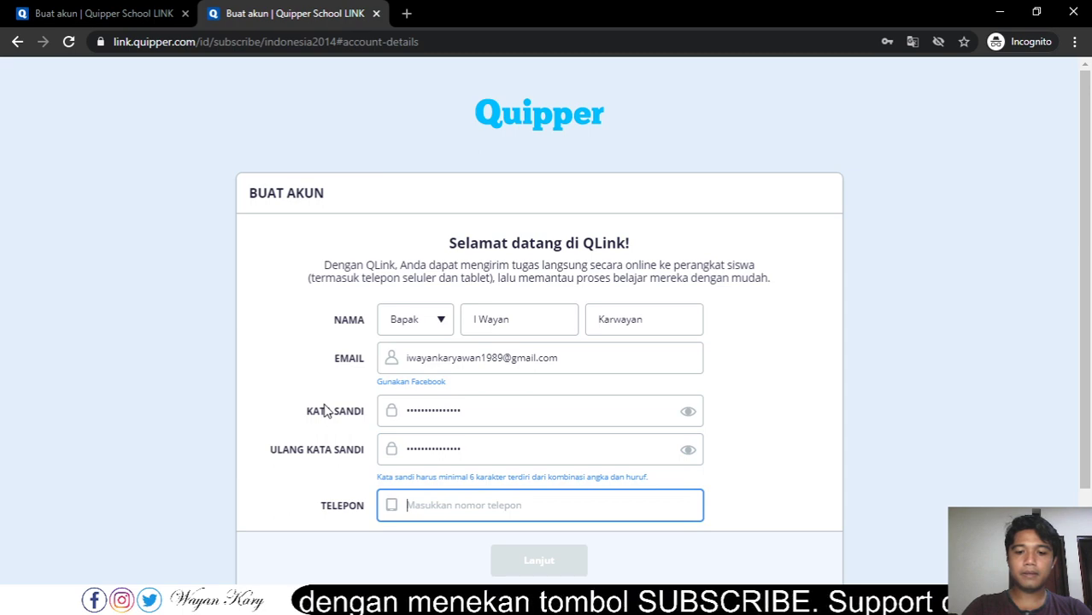
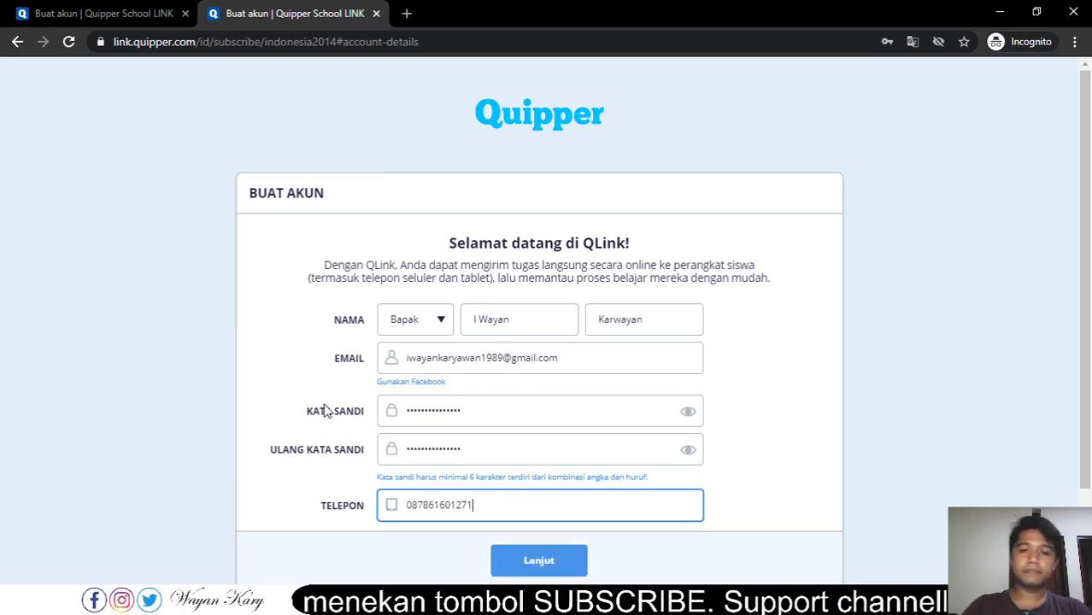
click(567, 567)
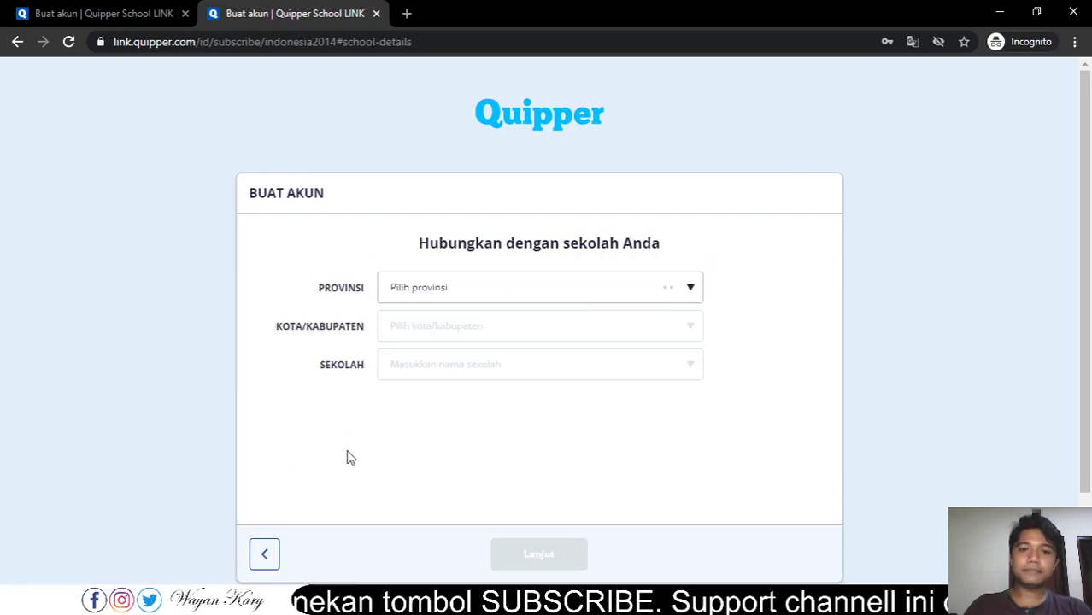
- Set the province to Bali and the regency to Kab. Badung
click(485, 295)
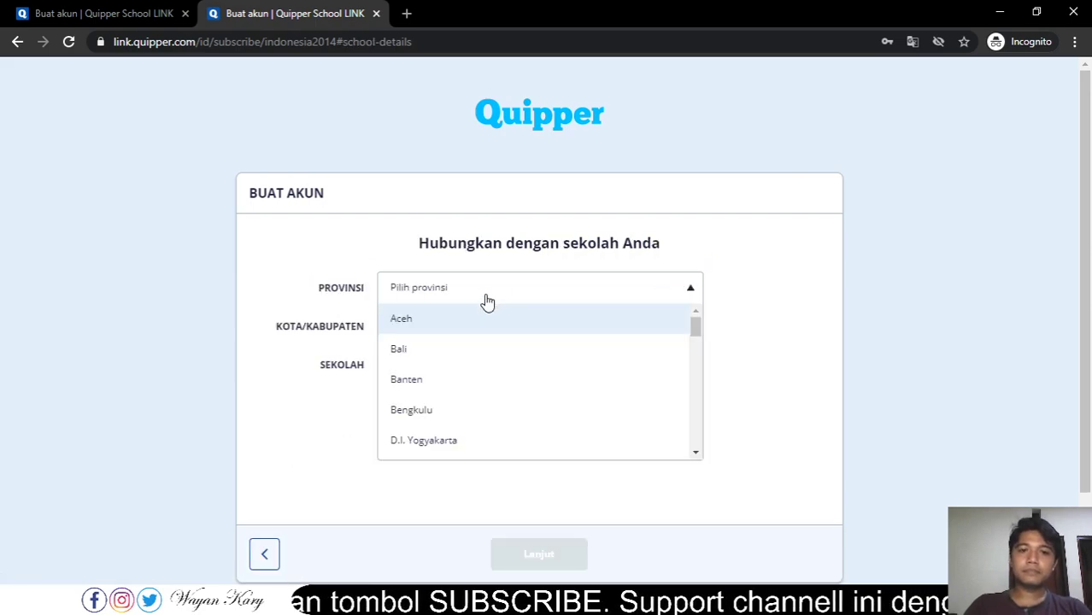
click(478, 350)
click(493, 340)
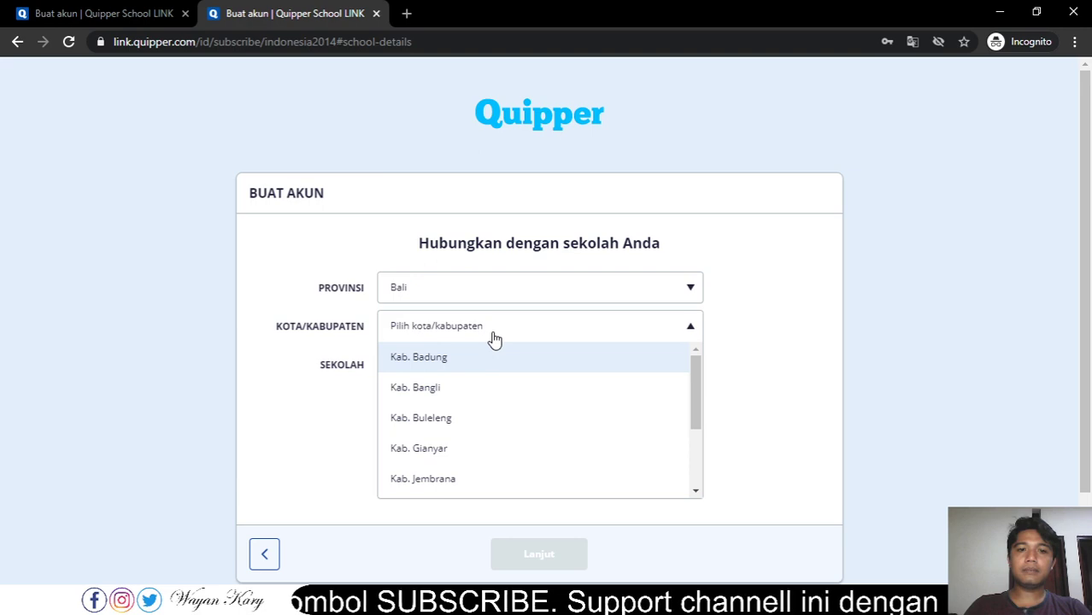
click(485, 360)
- Choose SMAN 1 PETANG as the school and continue to the review page
click(484, 368)
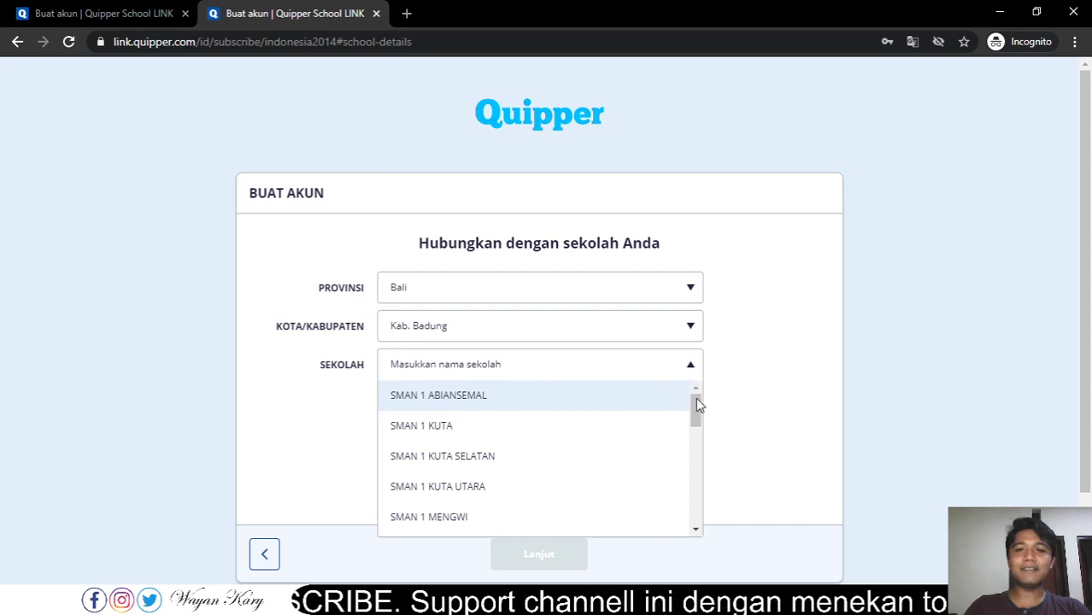
drag(696, 400, 692, 390)
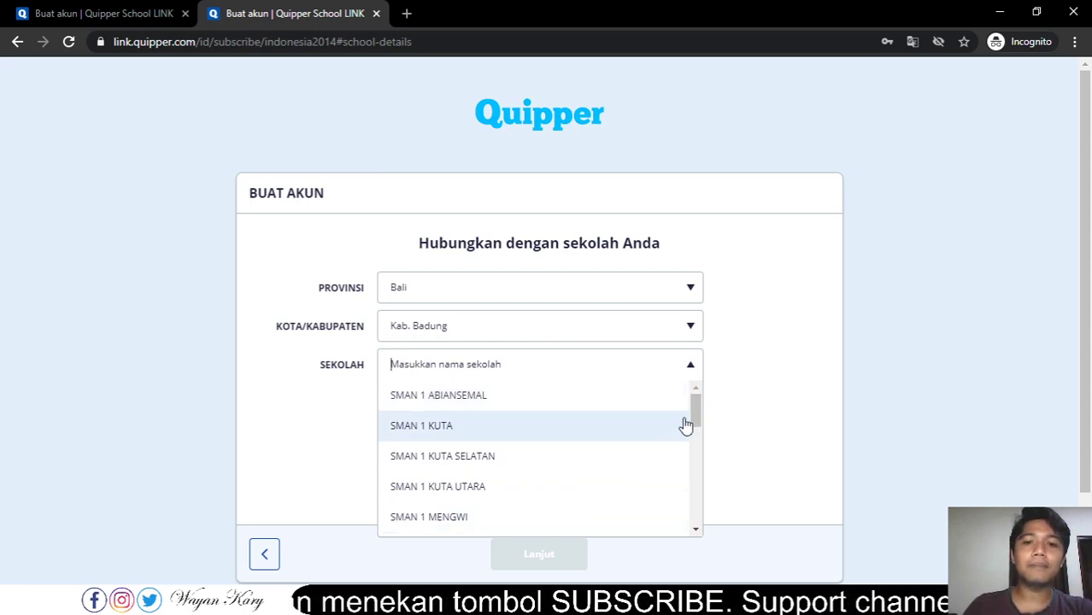
scroll(696, 409, down, 2)
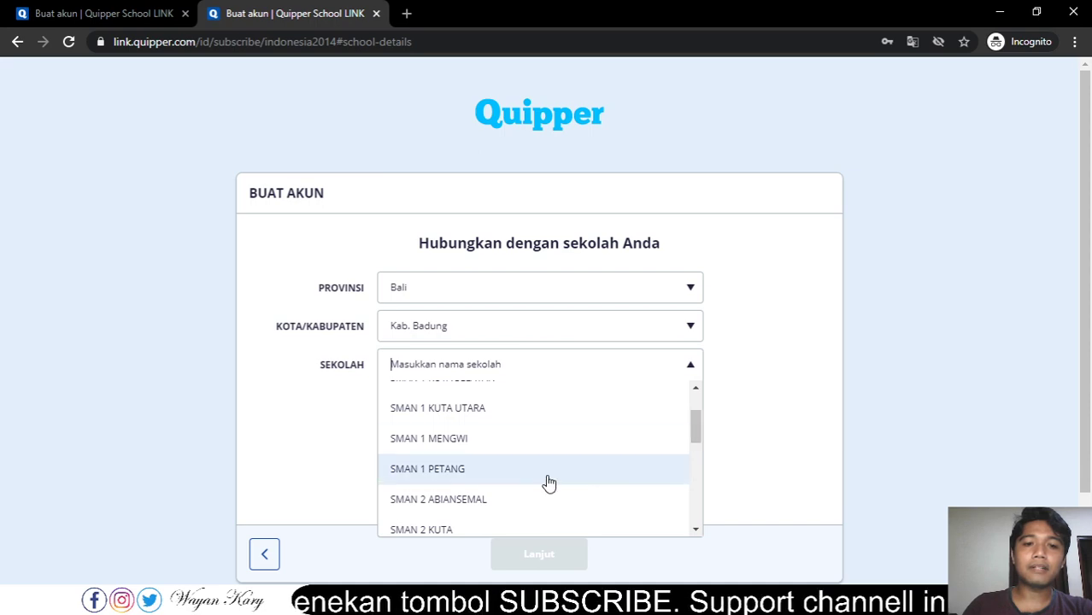
click(444, 476)
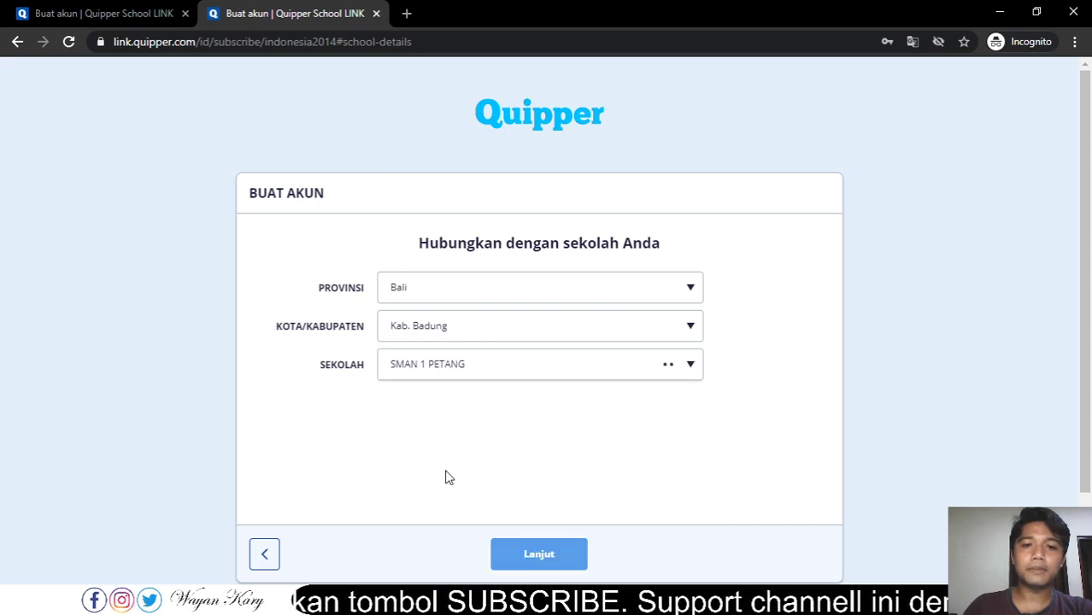
click(564, 562)
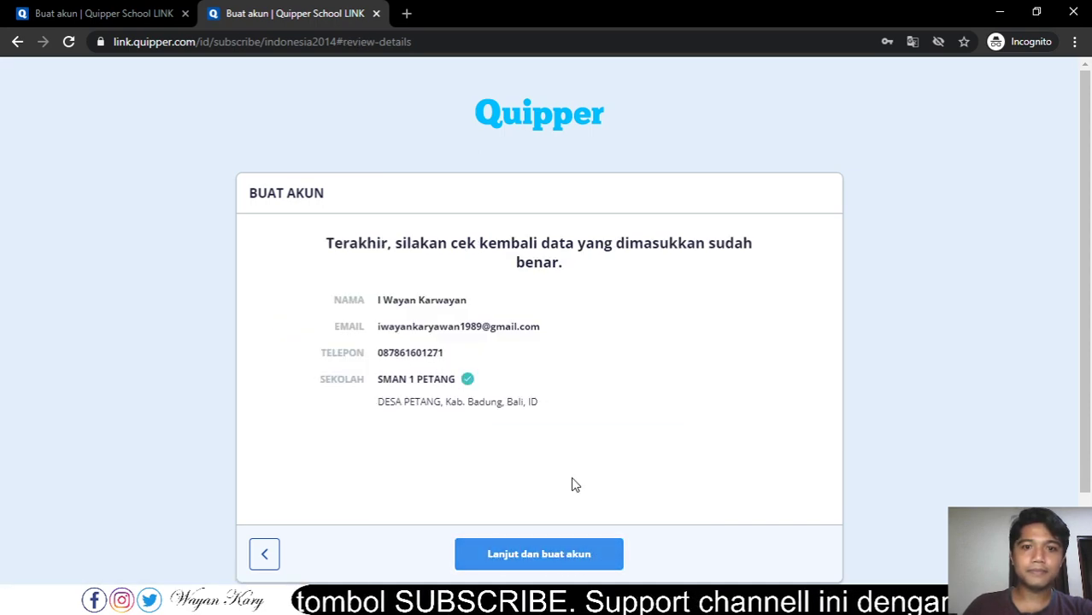
- Create the account, permanently dismiss the welcome message, and show the Kurikulum category list
click(530, 552)
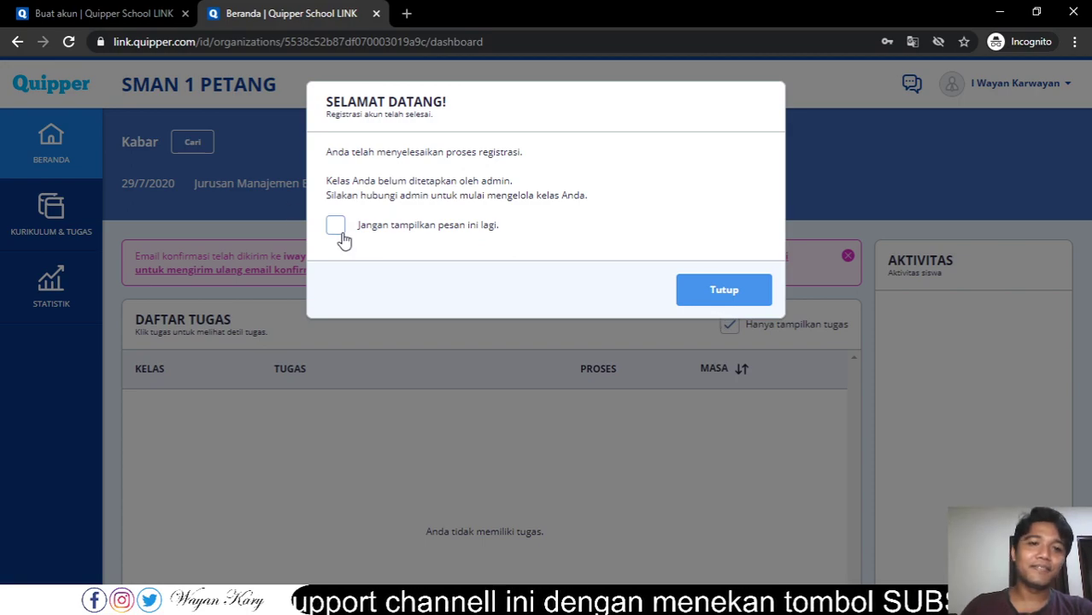
click(334, 224)
click(723, 291)
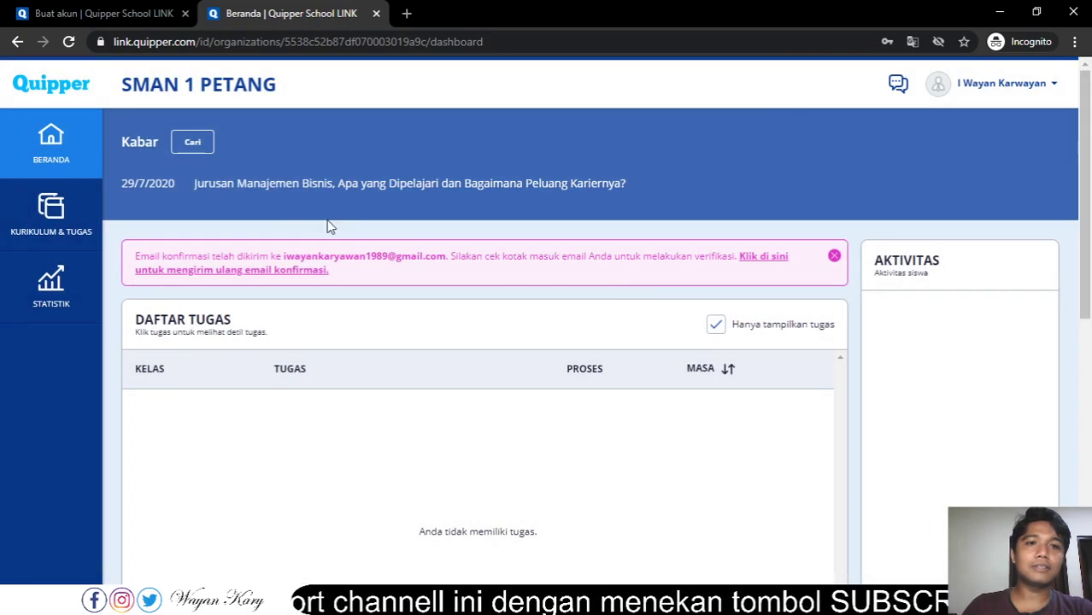
click(43, 216)
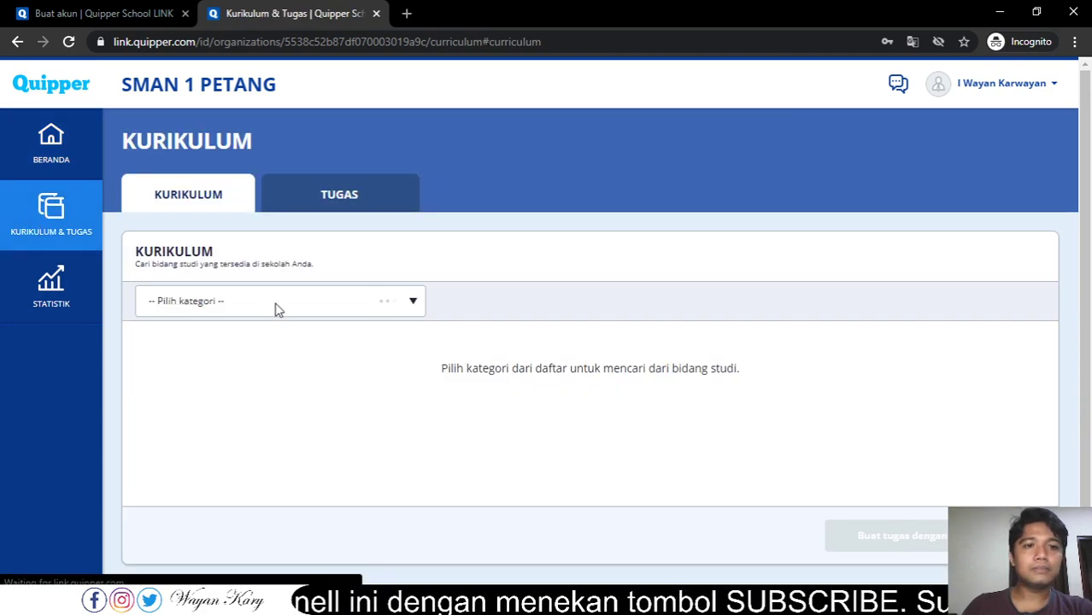
click(275, 307)
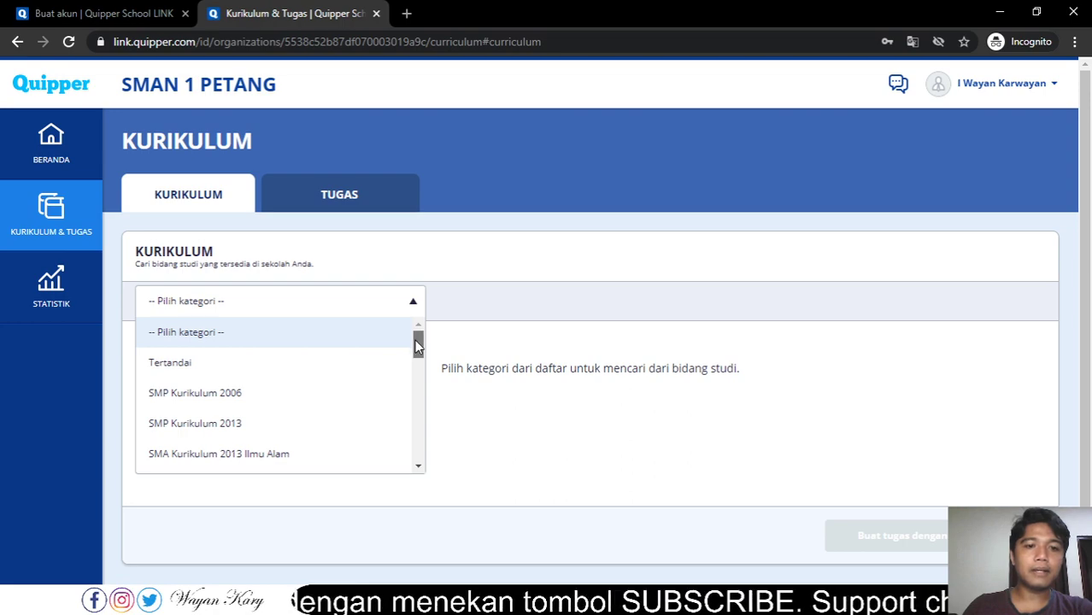
- Open the first Determinan Matriks lesson under Matriks in Math Wajib Kelas 12, SMA Kurikulum 2013 Ilmu Alam
drag(415, 345, 418, 355)
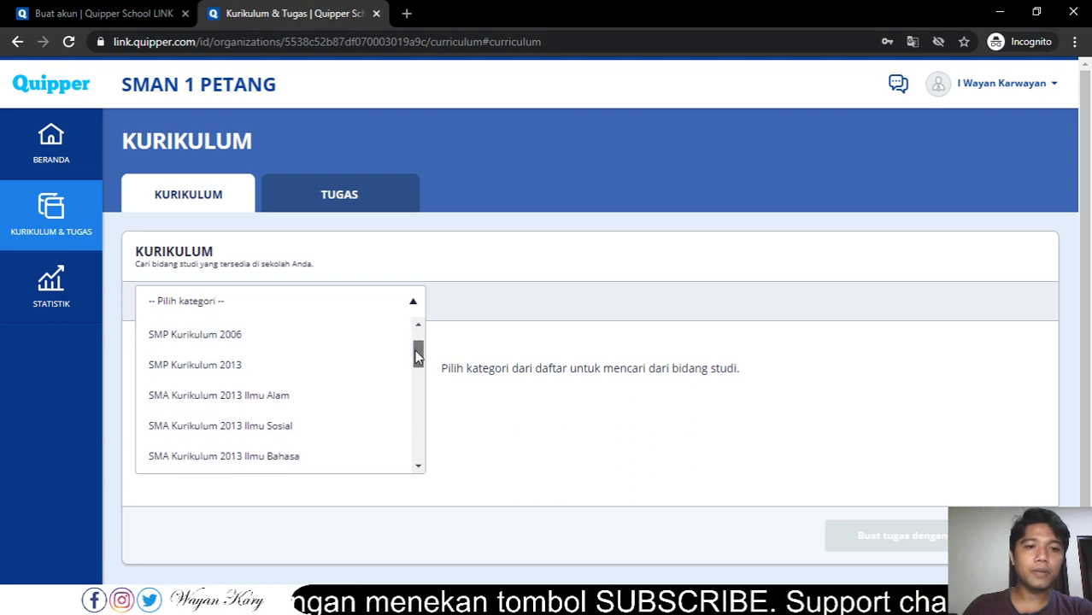
click(264, 401)
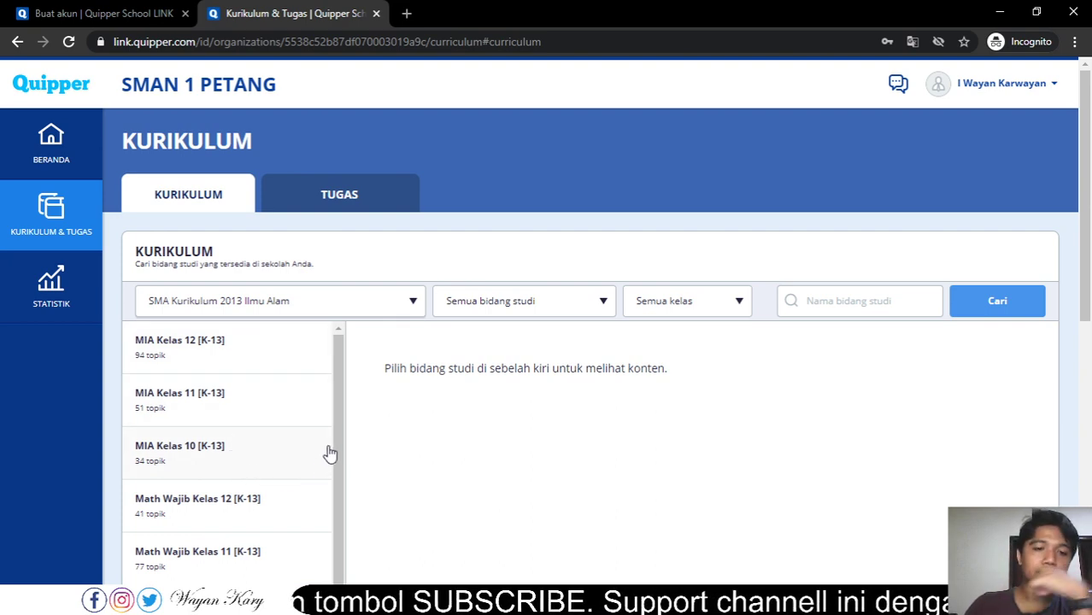
drag(337, 411, 327, 521)
click(243, 370)
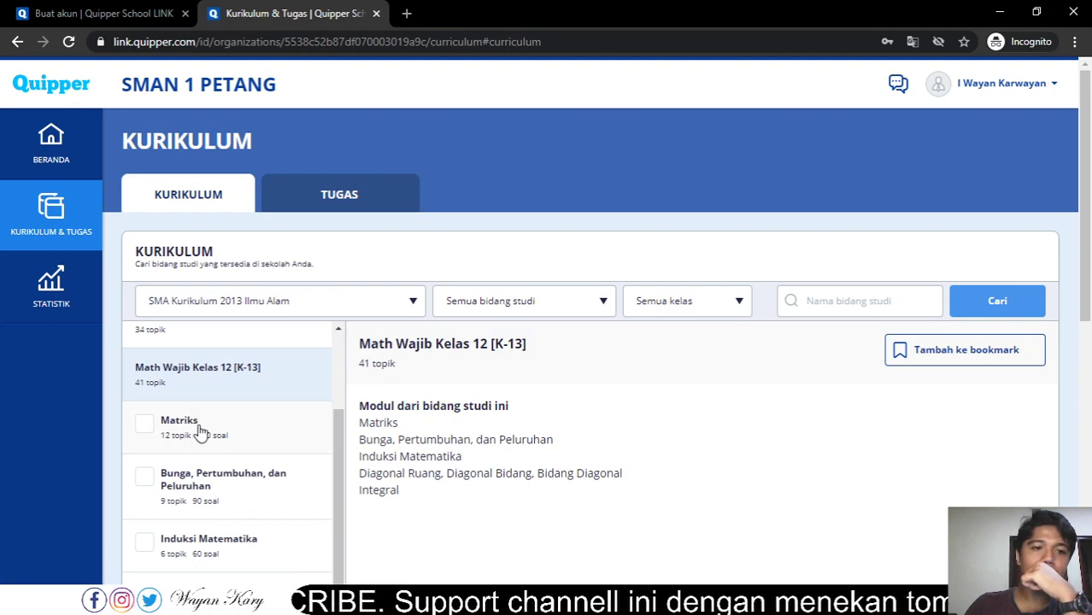
drag(337, 423, 334, 458)
click(231, 378)
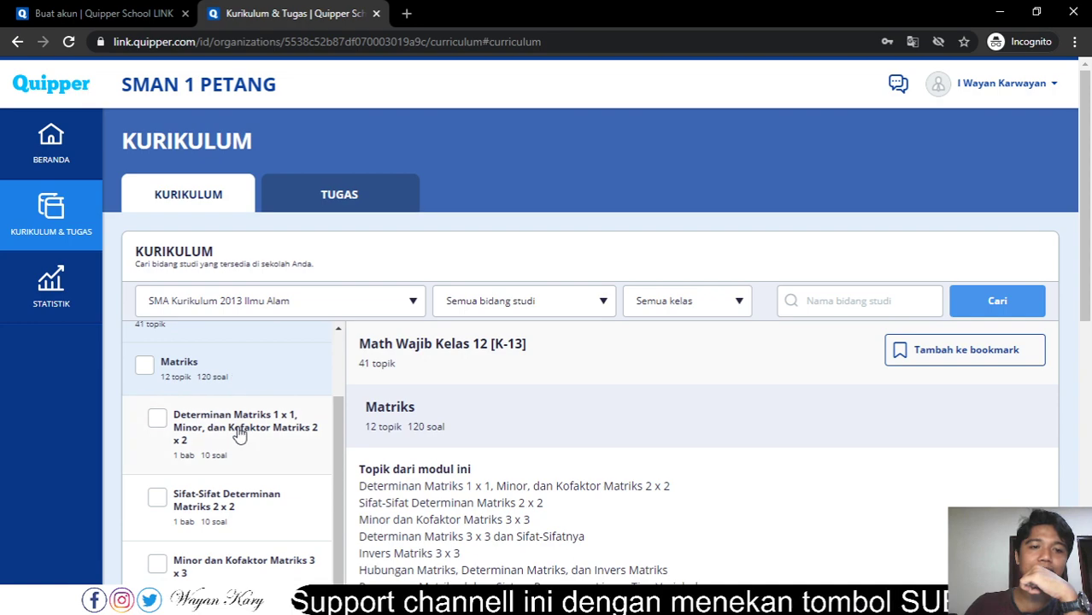
click(275, 437)
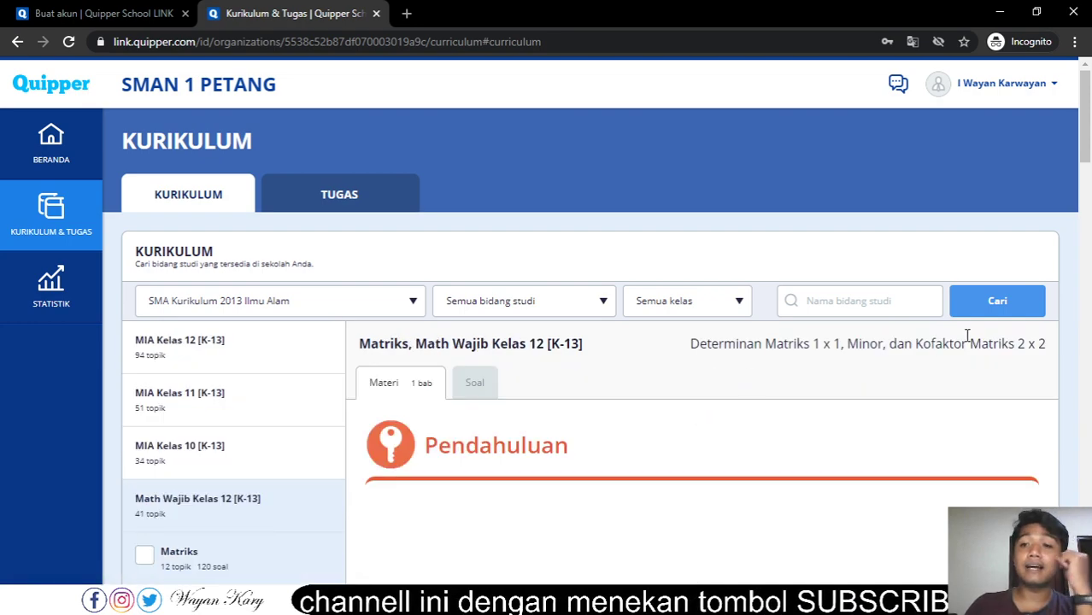
- Browse the lesson's Soal practice questions, then return to the Beranda dashboard
drag(1081, 128, 1076, 249)
scroll(1076, 249, up, 10)
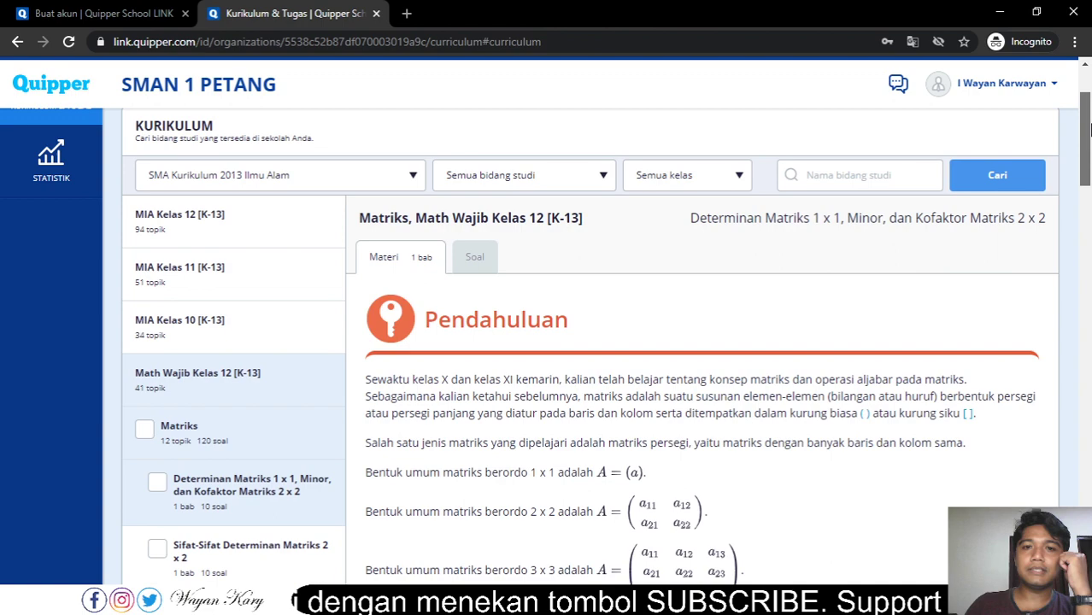
click(477, 287)
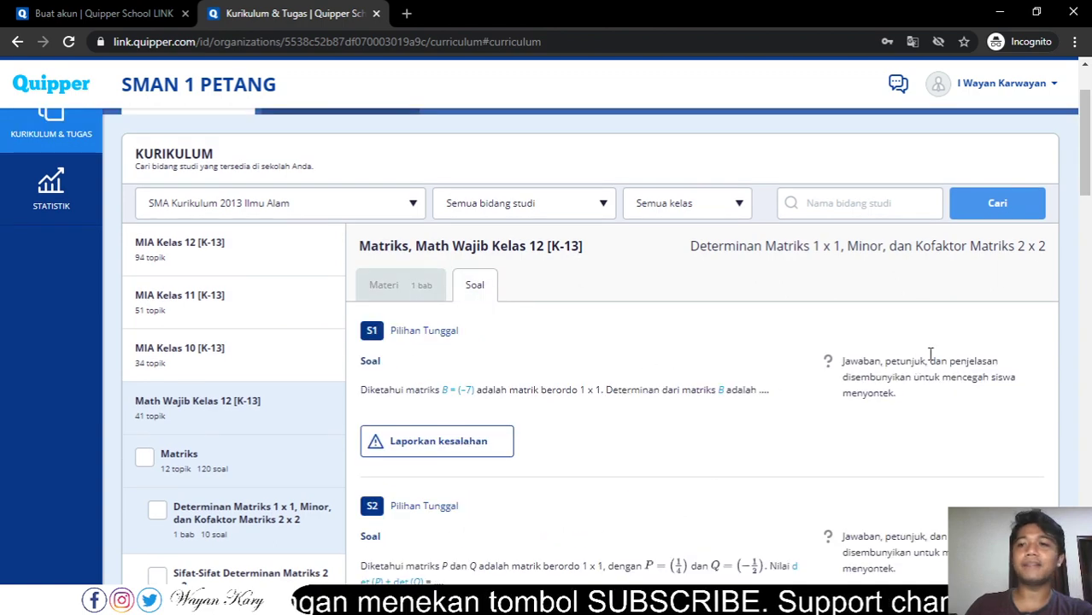
drag(1084, 175, 1086, 143)
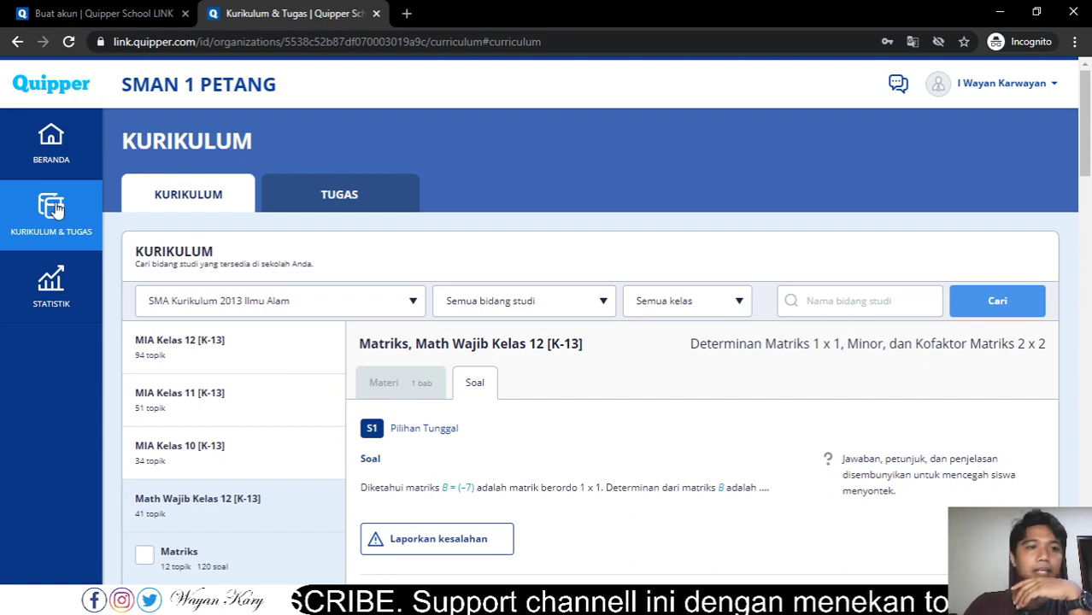
click(51, 147)
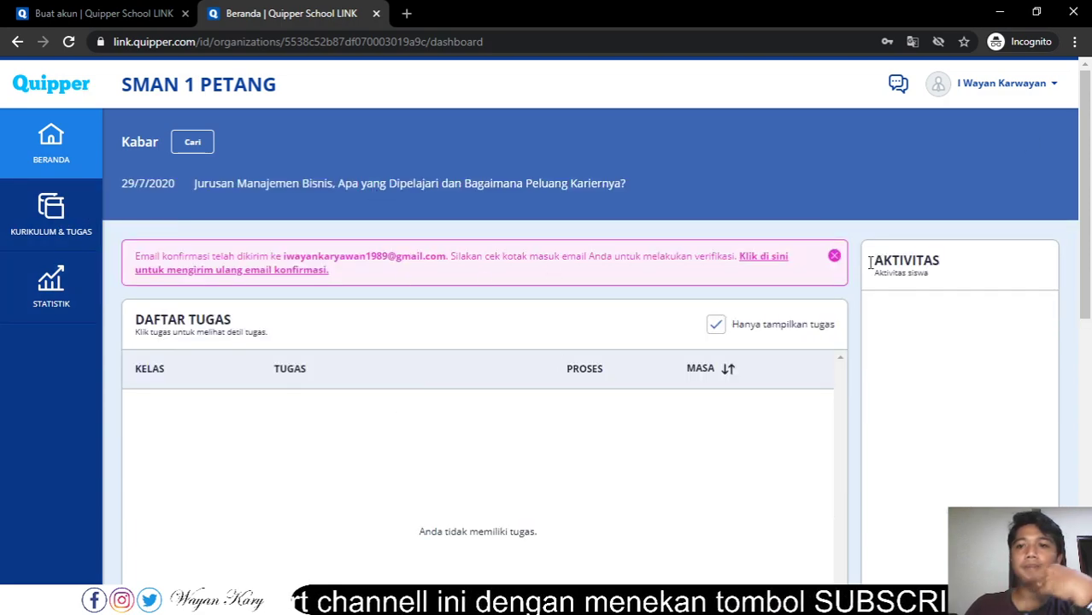
- Dismiss the email-confirmation notice and launch Chrome from the Start menu search
click(834, 256)
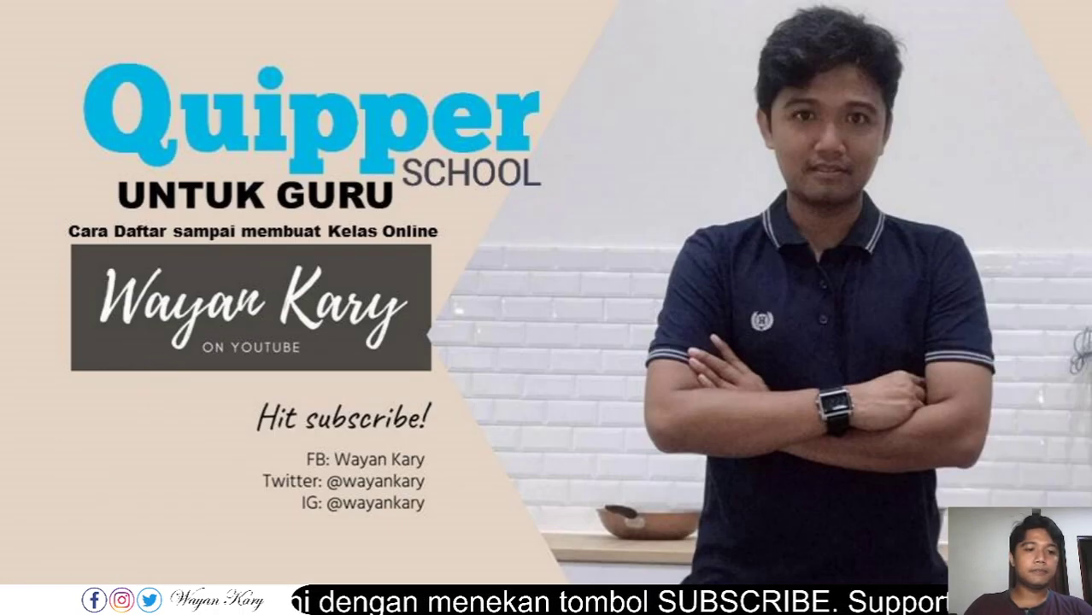
text(CHRO)
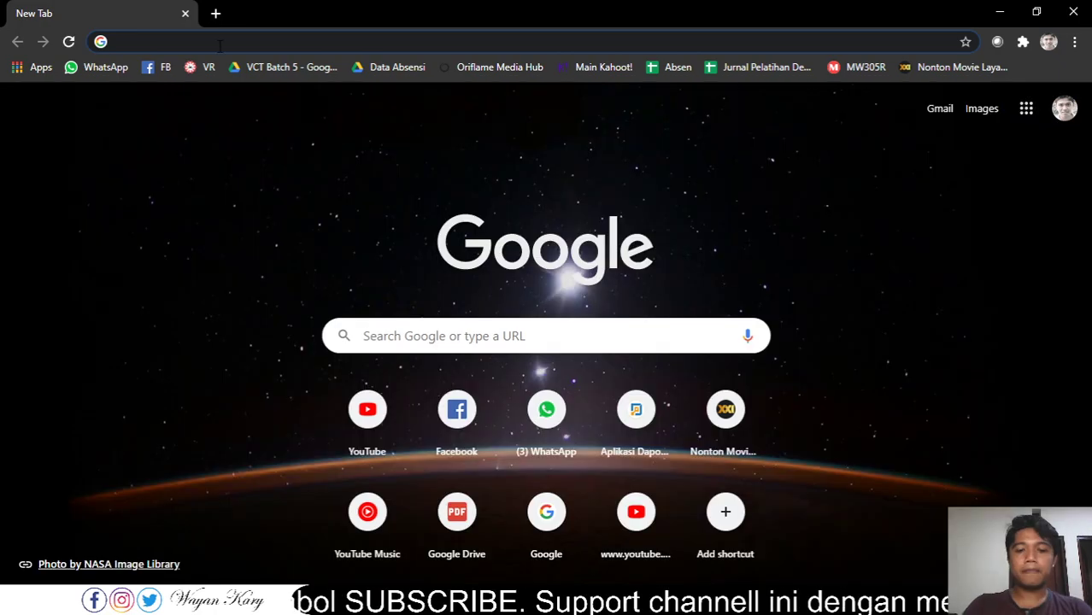
- Load the suggested link.quipper.com address to reach the Quipper sign-in page
text(l)
key(Return)
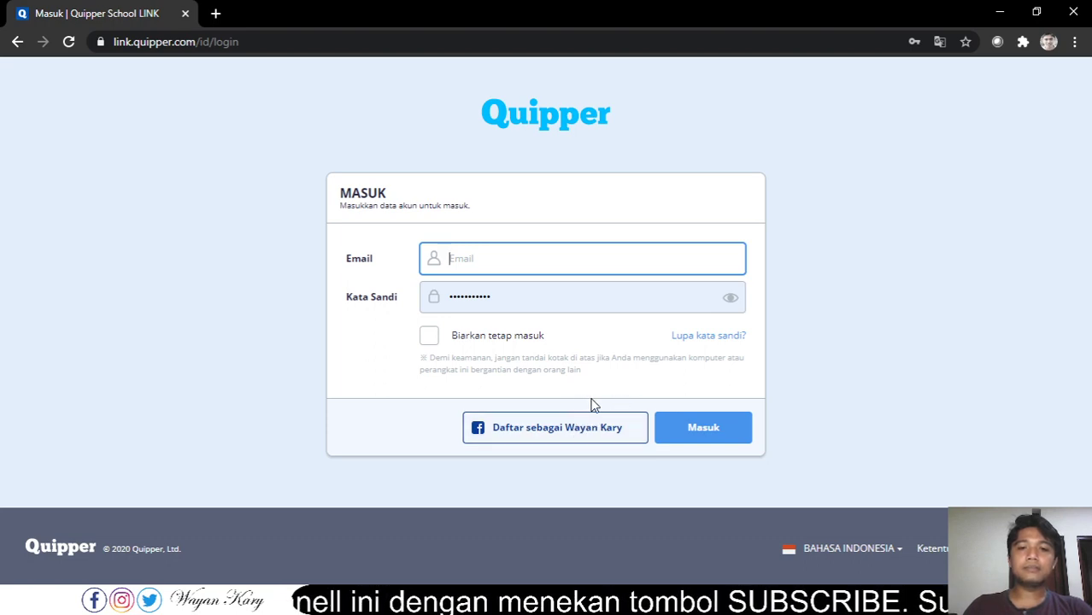
- Sign in to Quipper School with the linked Facebook account
click(587, 432)
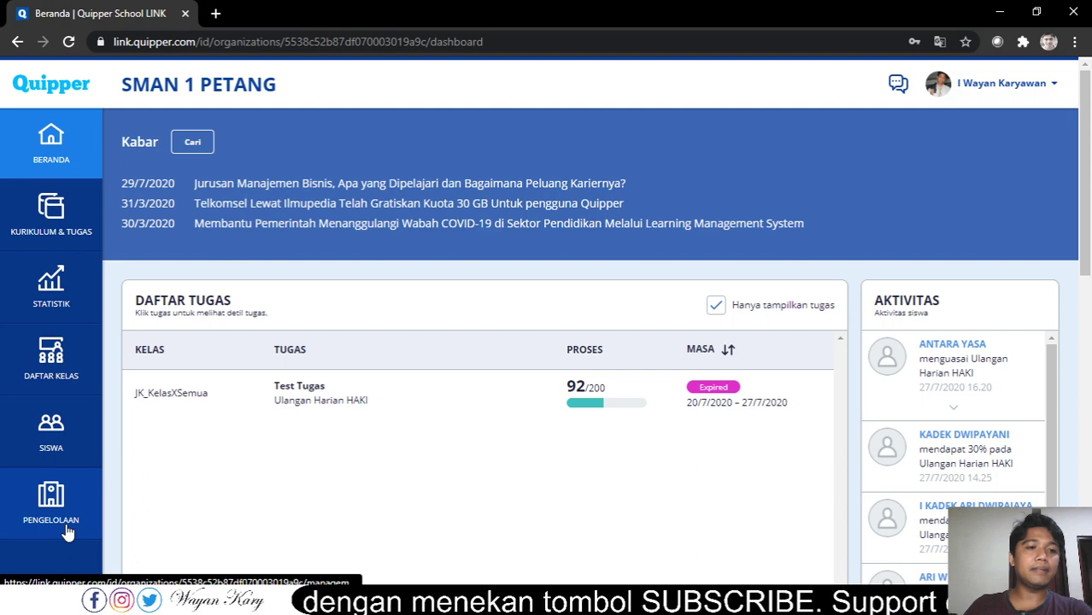
- Open Pengelolaan and review the Kelola Guru table of teachers and approval statuses
click(36, 523)
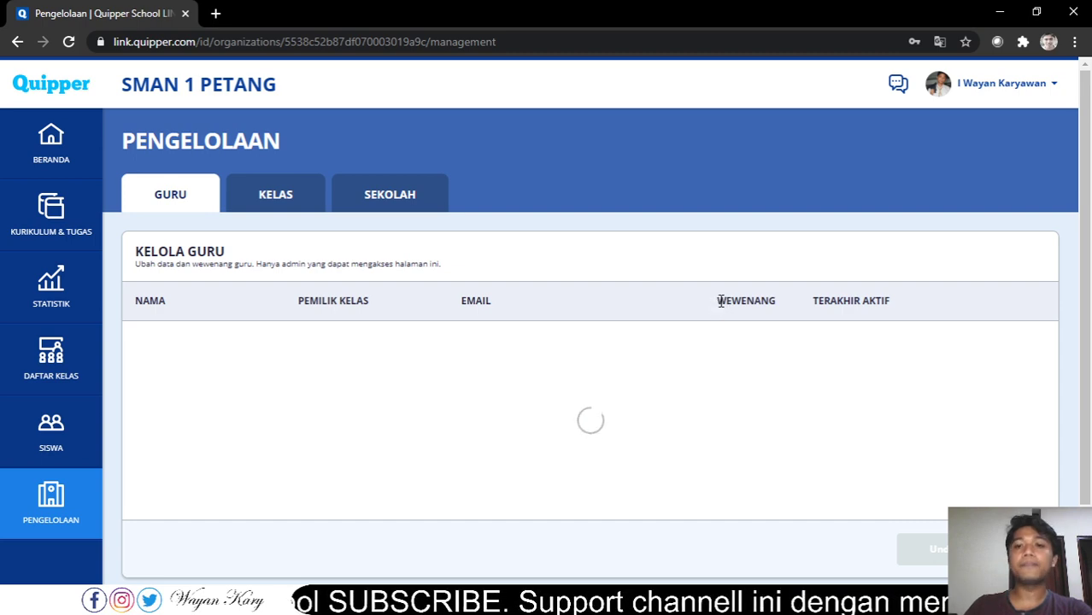
drag(719, 299, 777, 301)
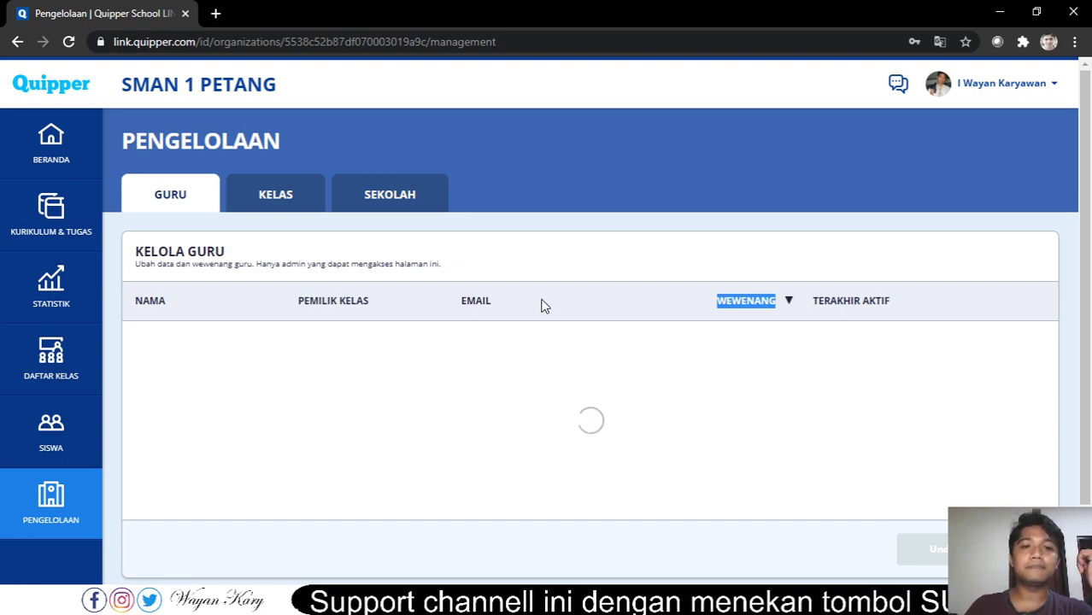
click(563, 231)
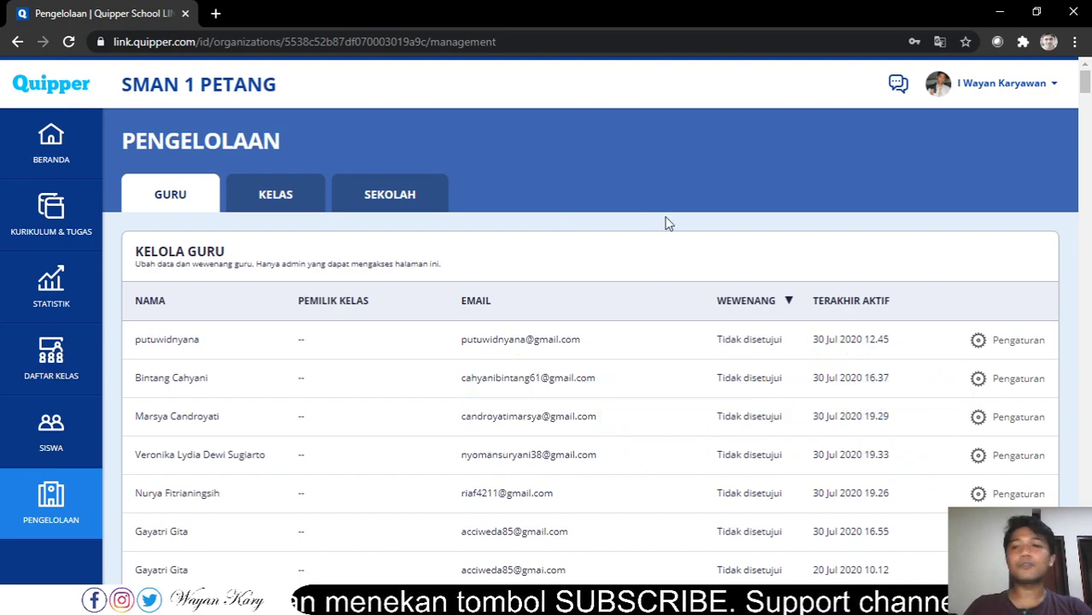
scroll(654, 223, down, 1)
scroll(643, 222, up, 1)
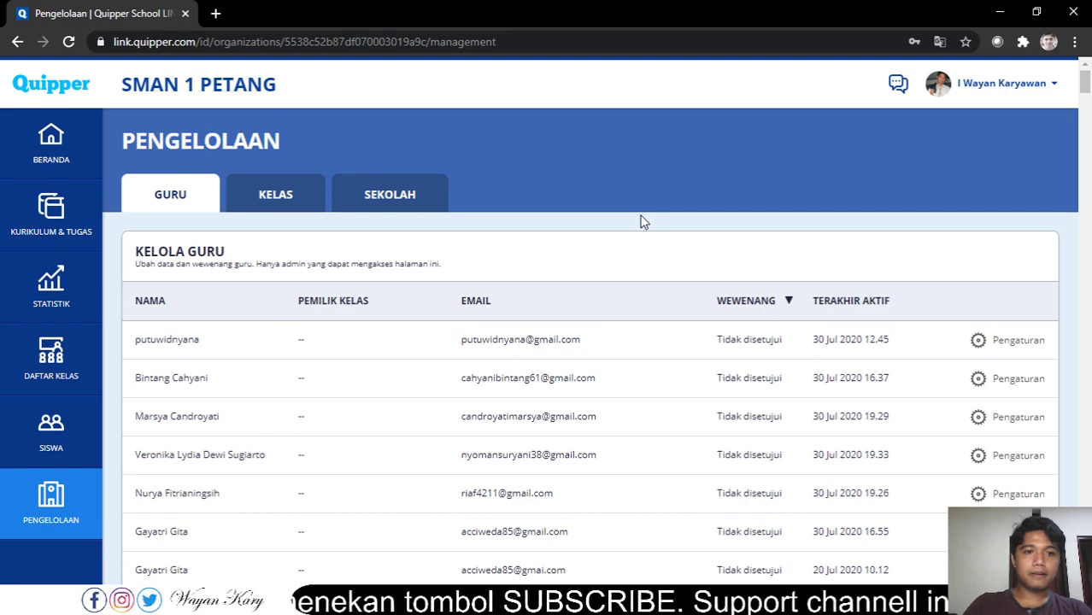
- Search the Kelola Guru page for the teacher's name and scroll to their row
key(ctrl+f)
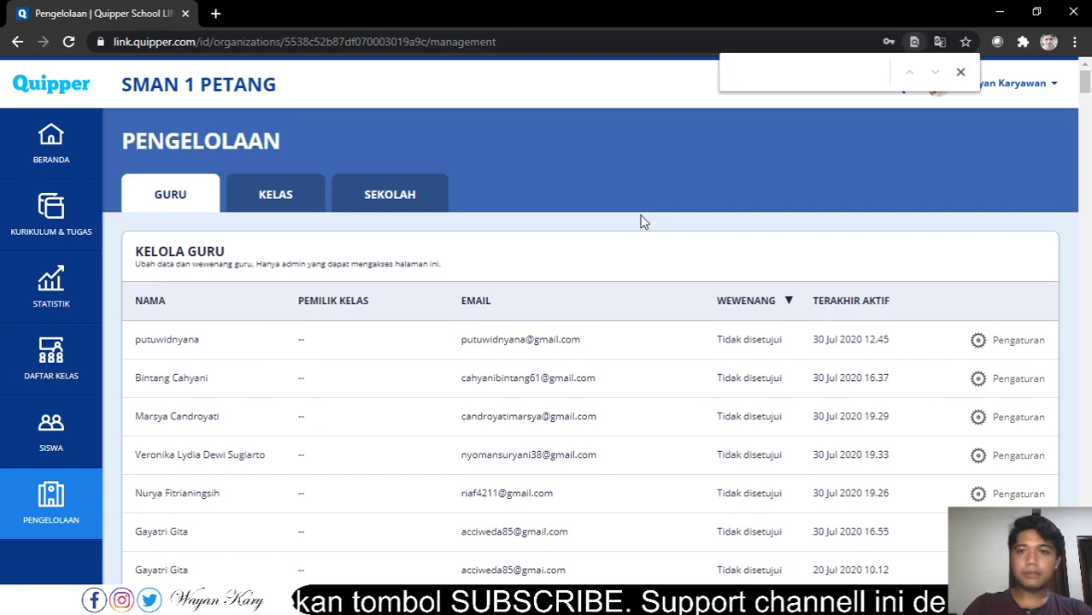
text(KARYAWA)
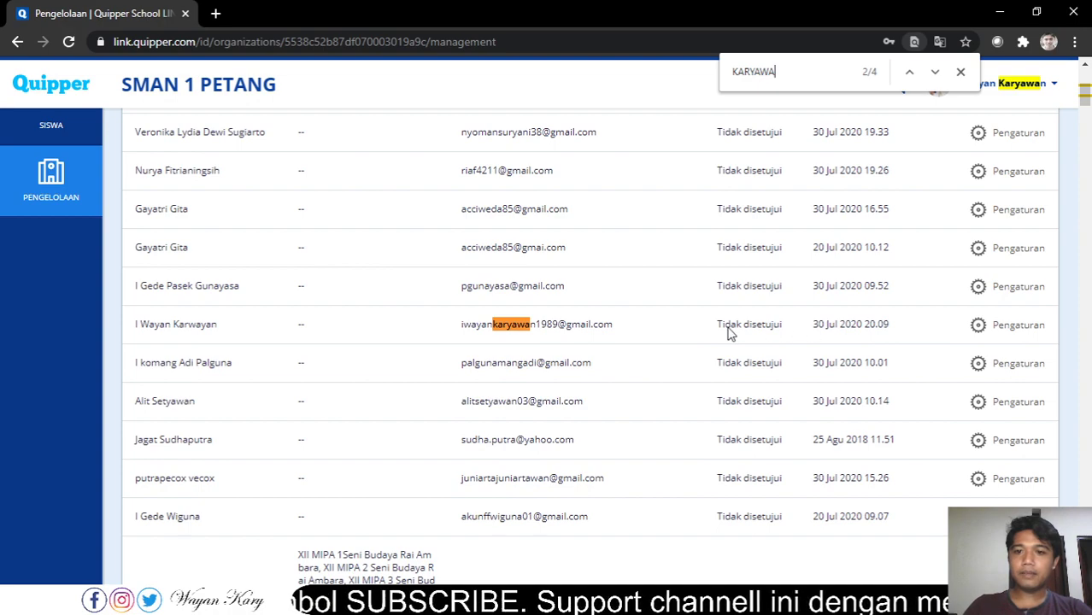
scroll(716, 329, up, 4)
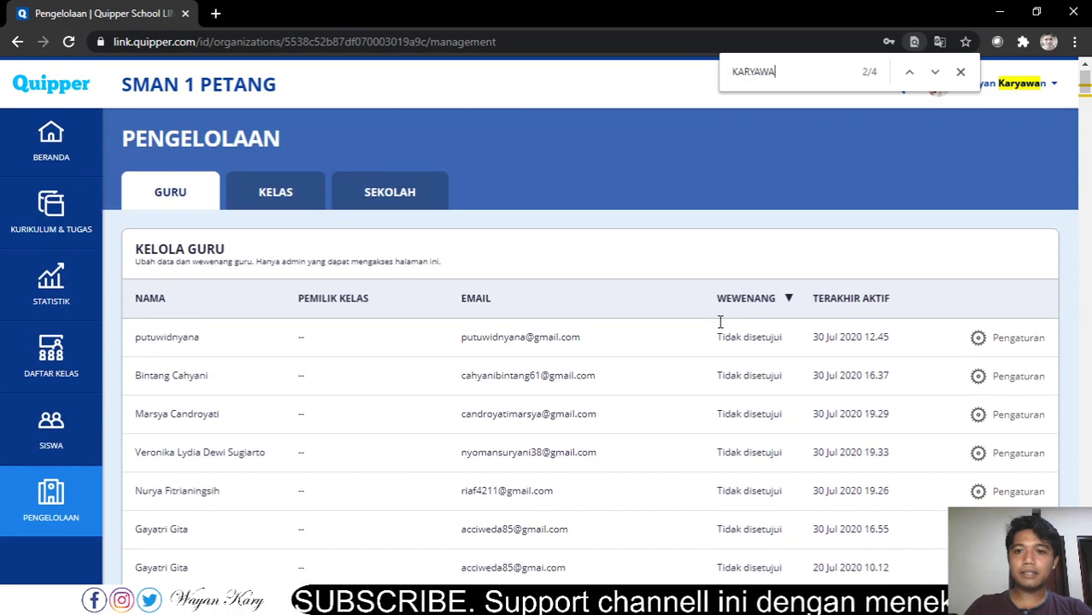
scroll(559, 320, down, 1)
scroll(416, 292, down, 2)
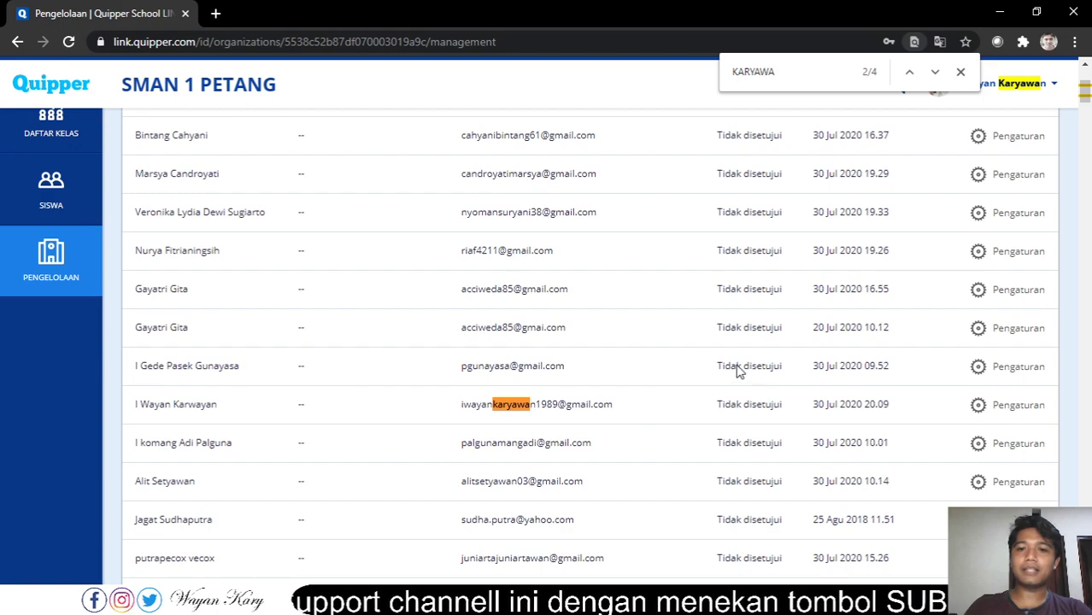
scroll(738, 389, down, 1)
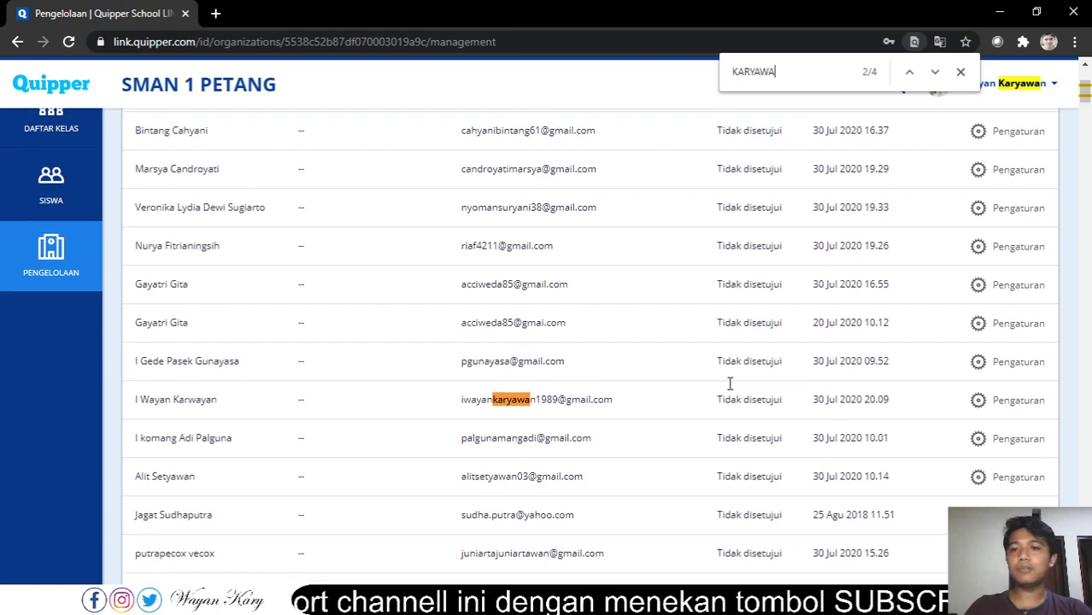
- Edit the new teacher's settings and choose Guru as their role
click(1031, 334)
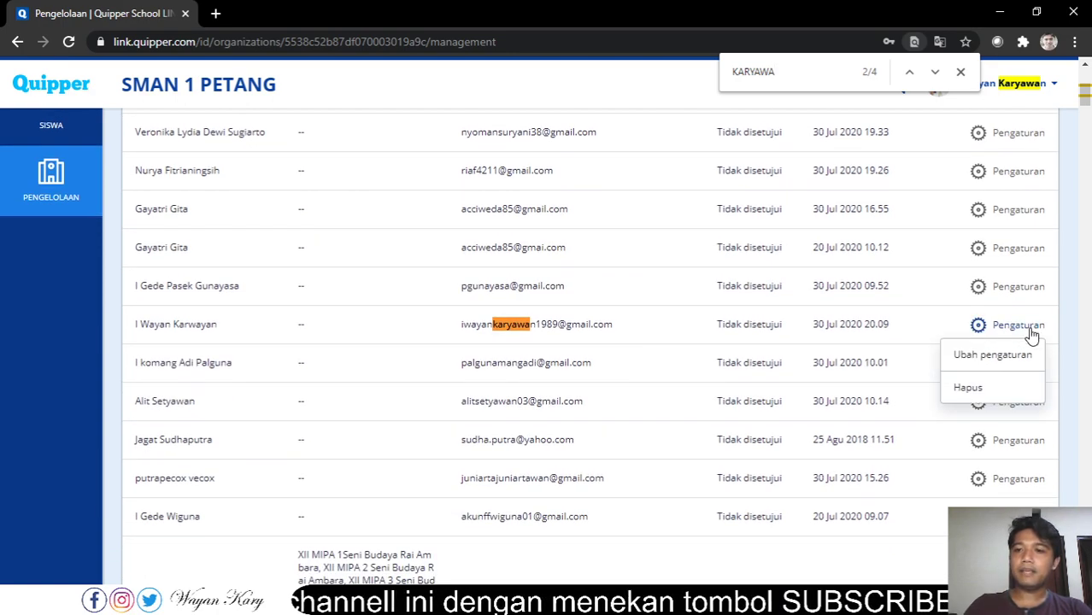
click(1012, 357)
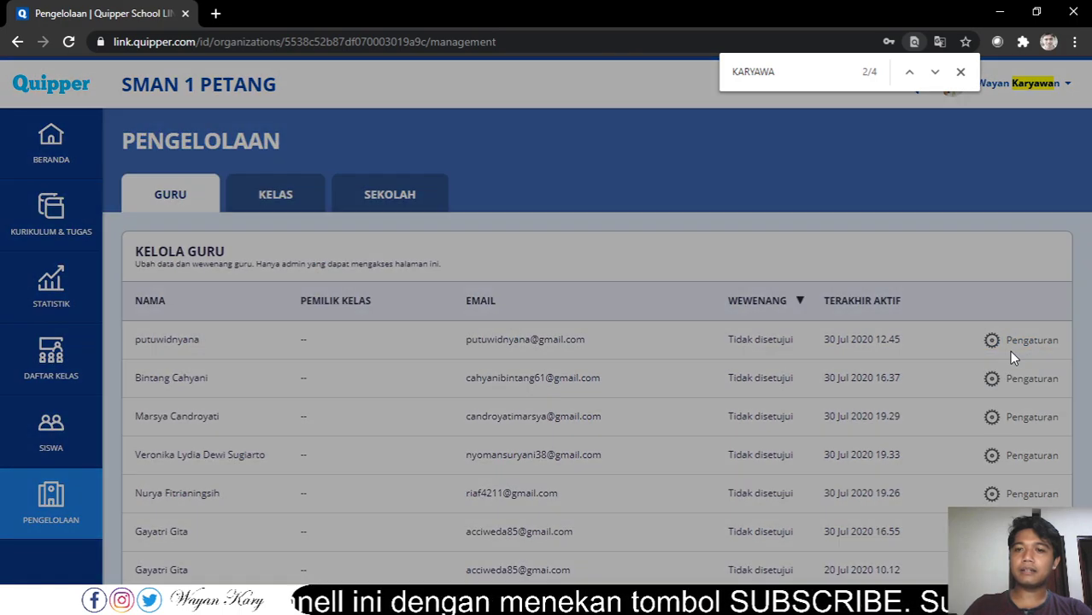
click(438, 232)
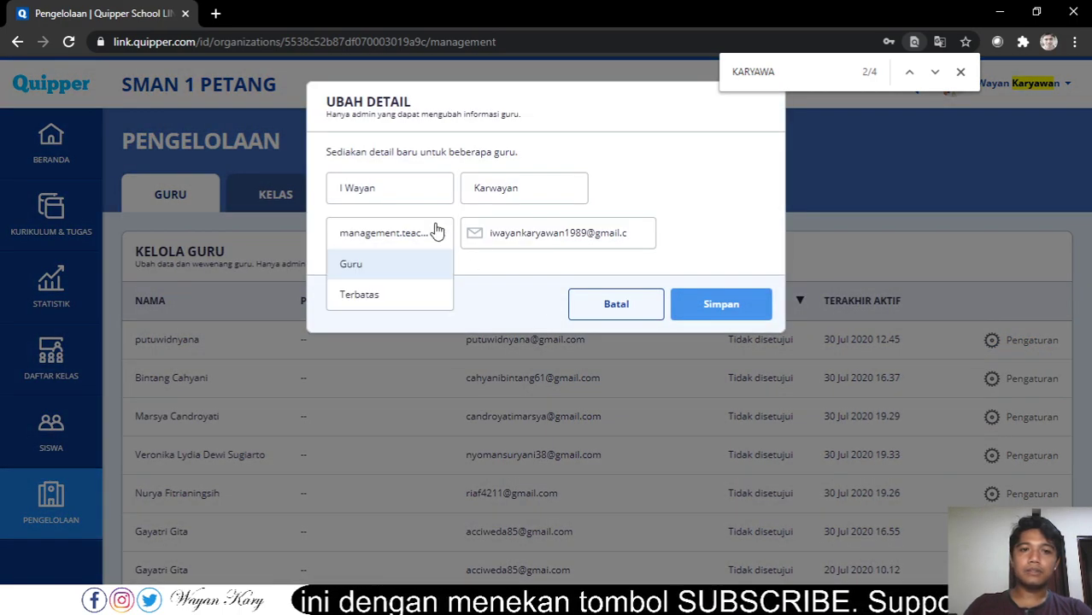
click(408, 271)
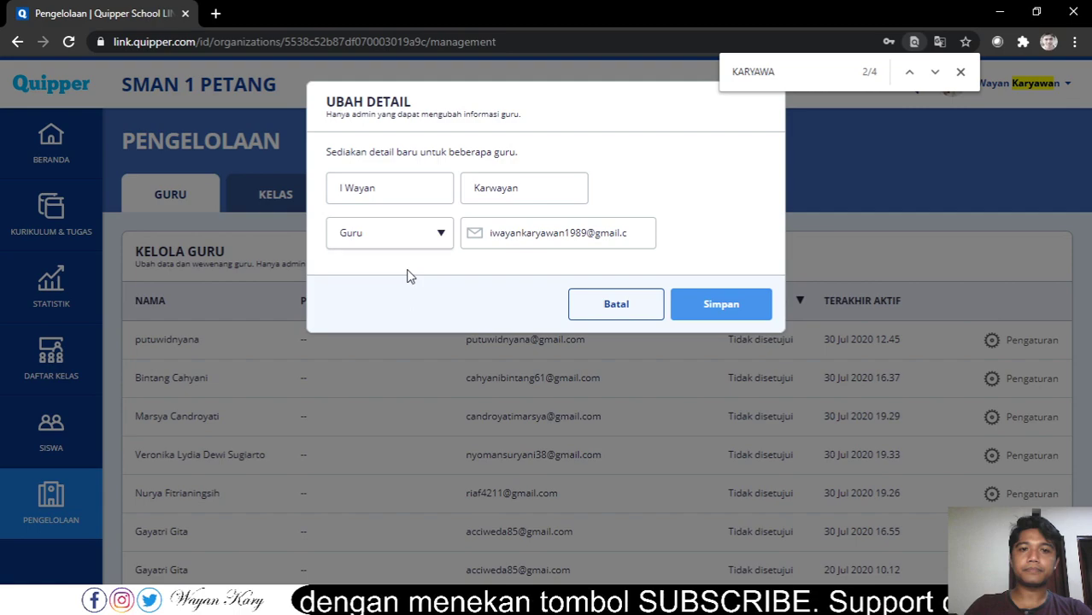
- Save the Guru role change and dismiss the success message
click(756, 300)
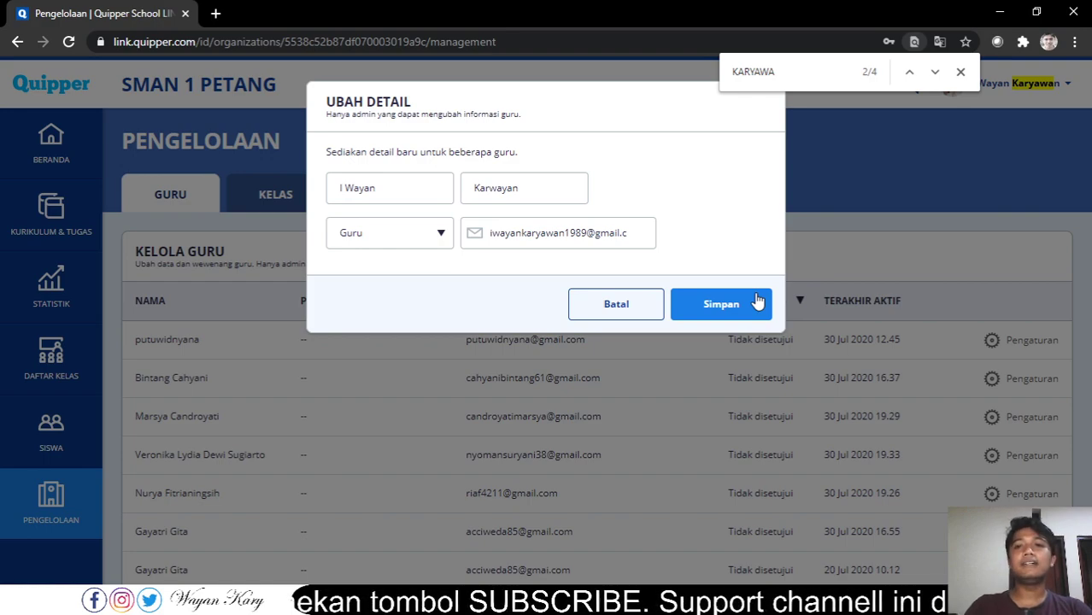
click(723, 312)
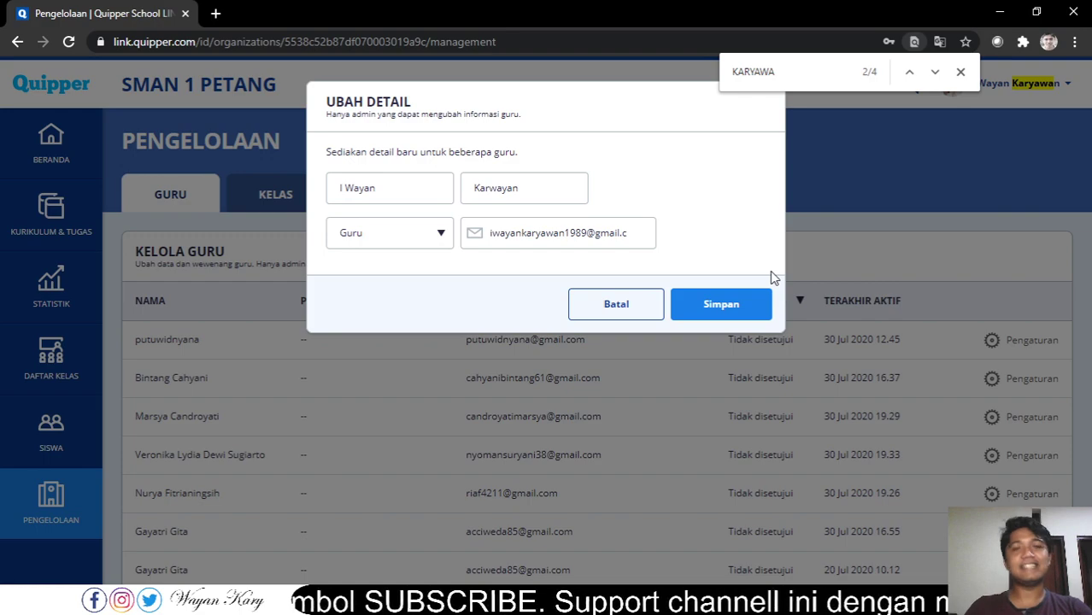
click(960, 72)
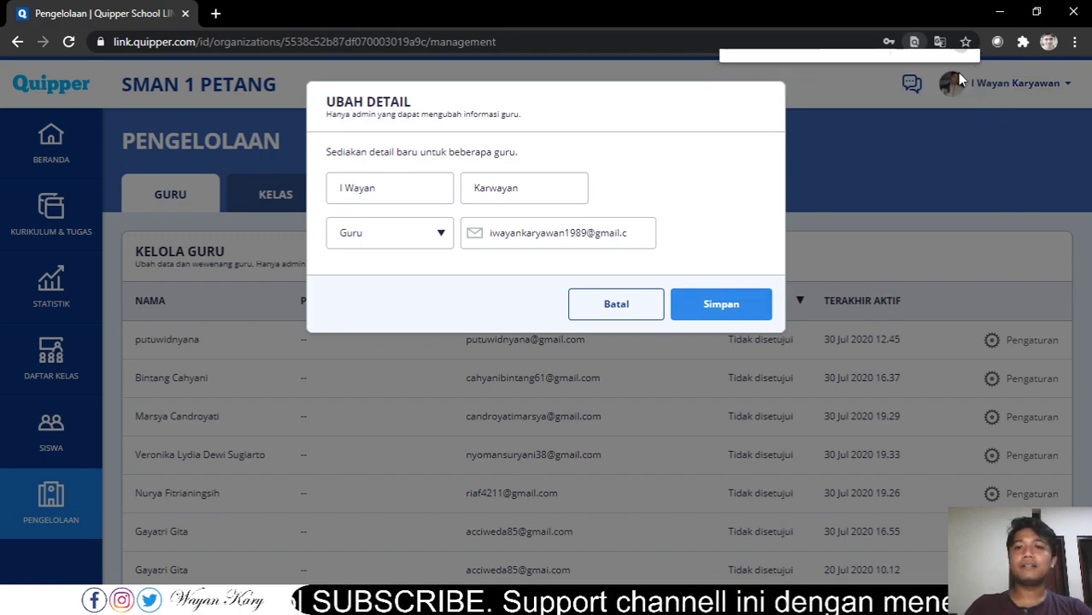
click(706, 306)
click(709, 310)
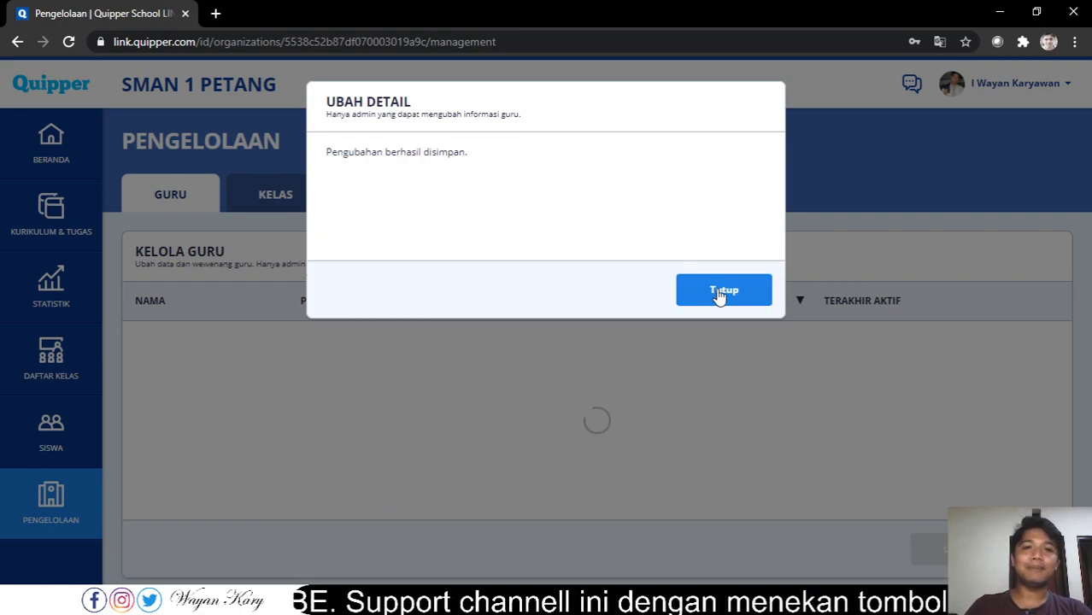
click(715, 301)
- Reload the teacher's incognito Beranda dashboard, dismiss the email notice, and open the account menu
key(alt+Tab)
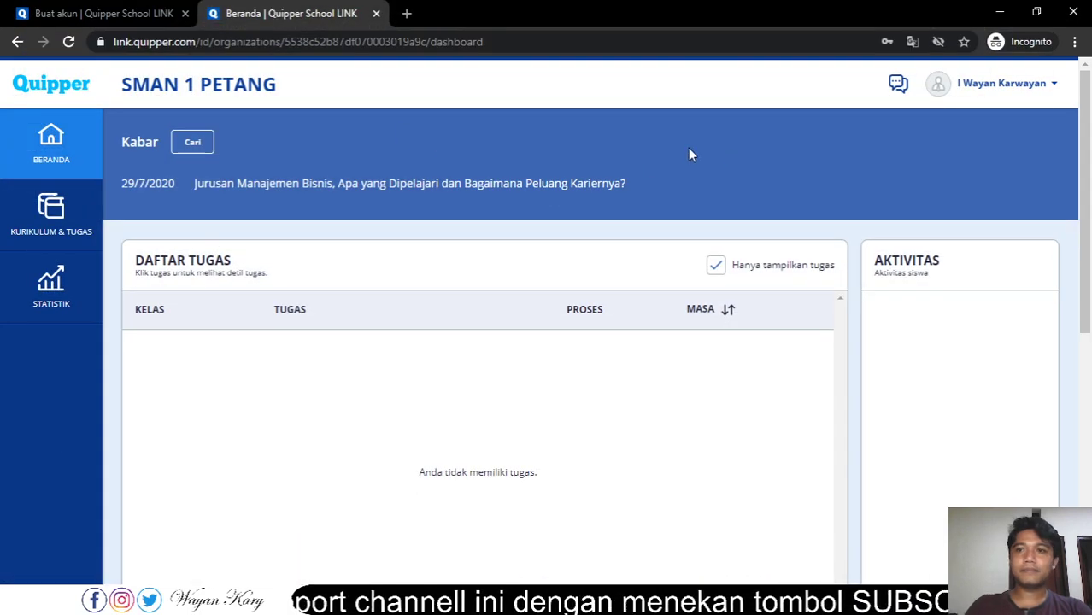
key(F5)
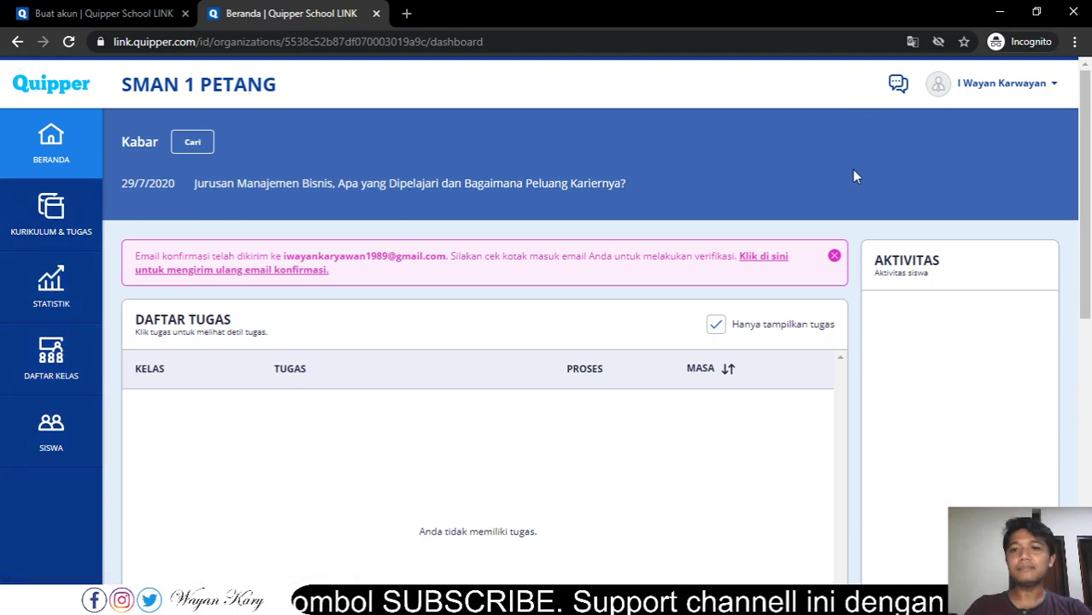
click(834, 256)
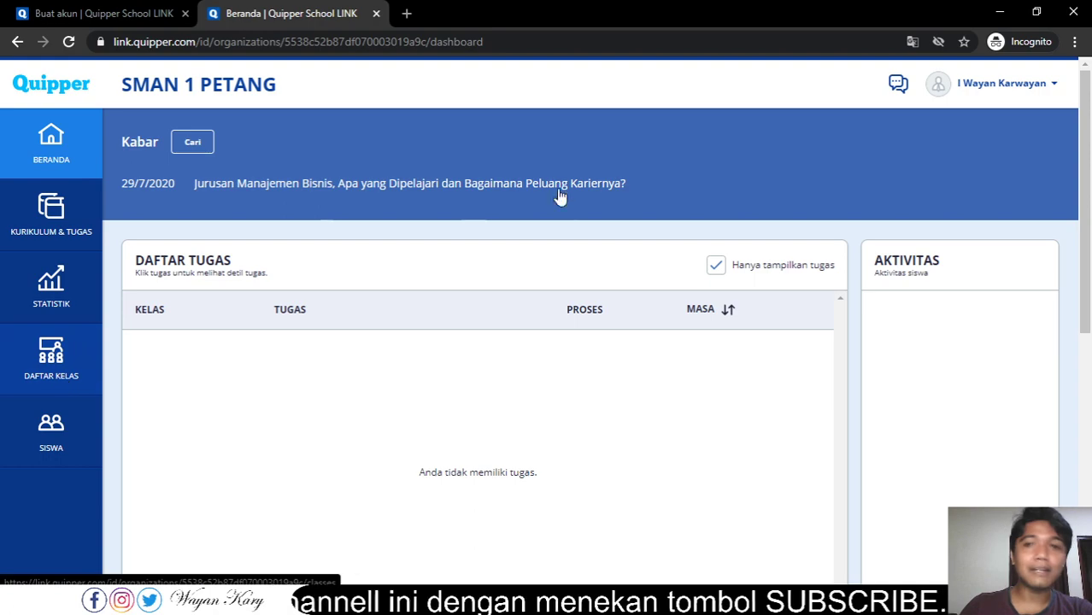
click(1054, 89)
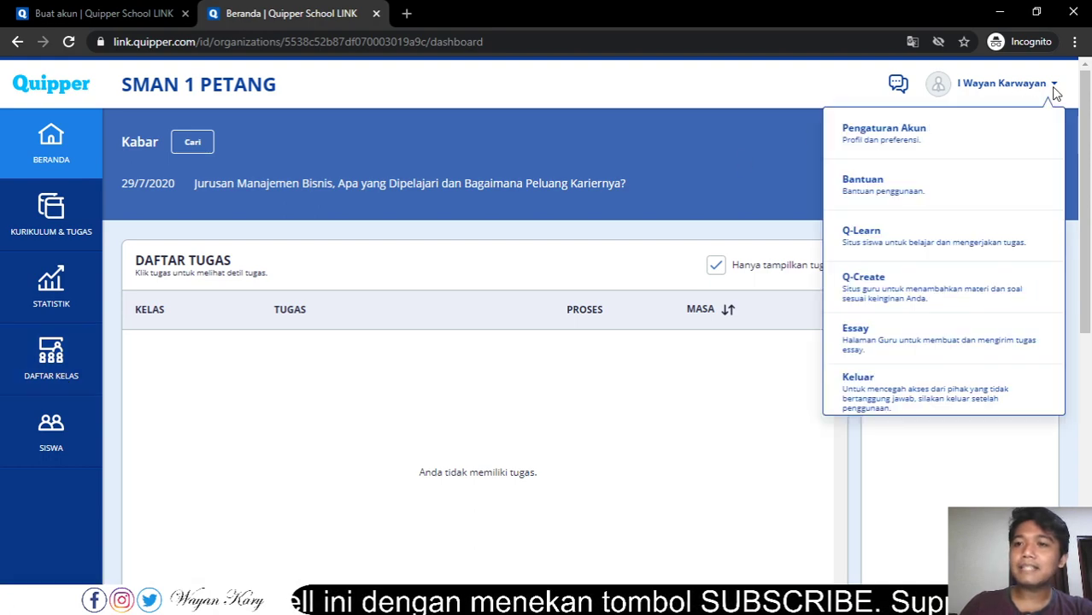
- Confirm the Wewenang role reads Guru in Pengaturan Akun, then go to Daftar Kelas
click(929, 140)
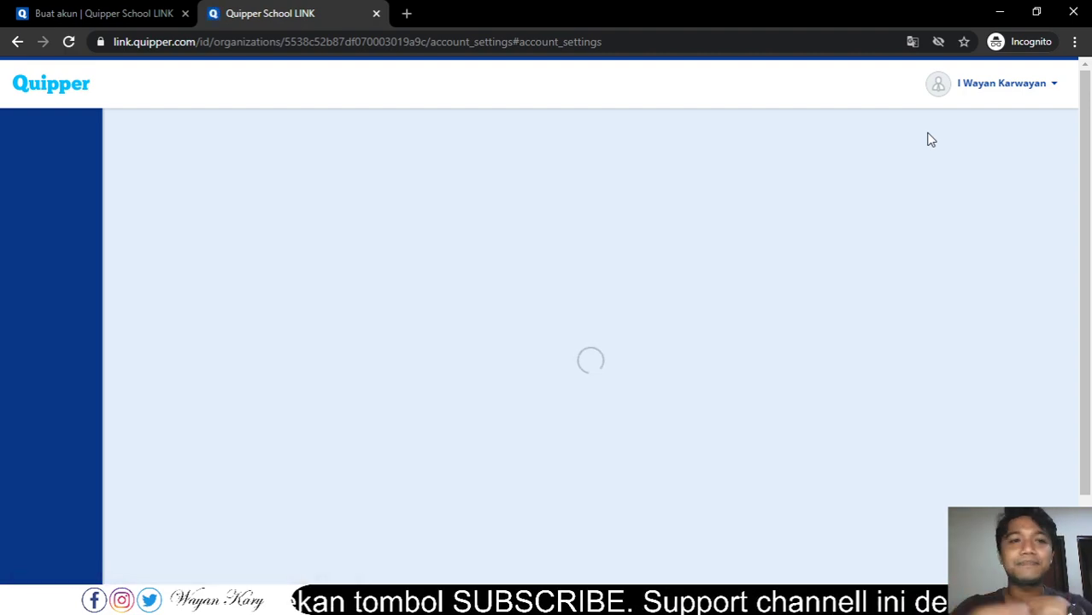
click(1016, 86)
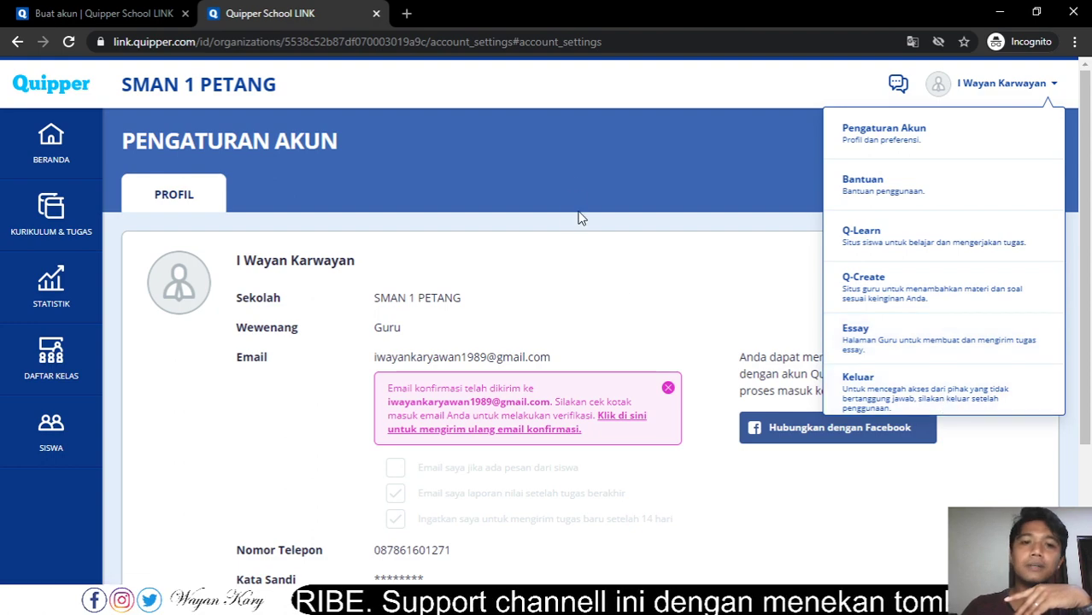
click(690, 312)
scroll(667, 317, down, 2)
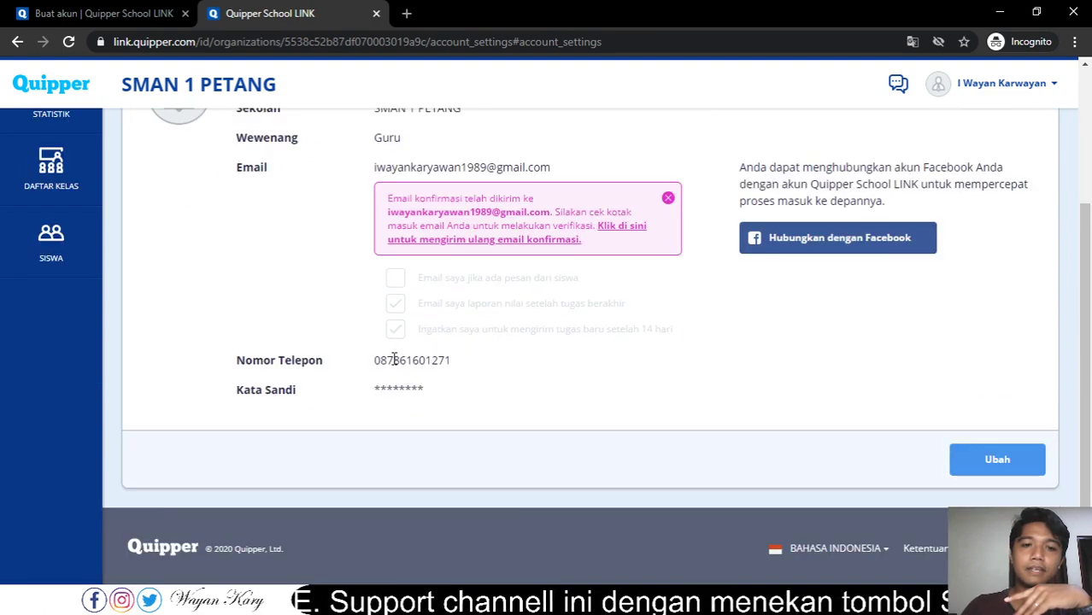
scroll(394, 359, up, 2)
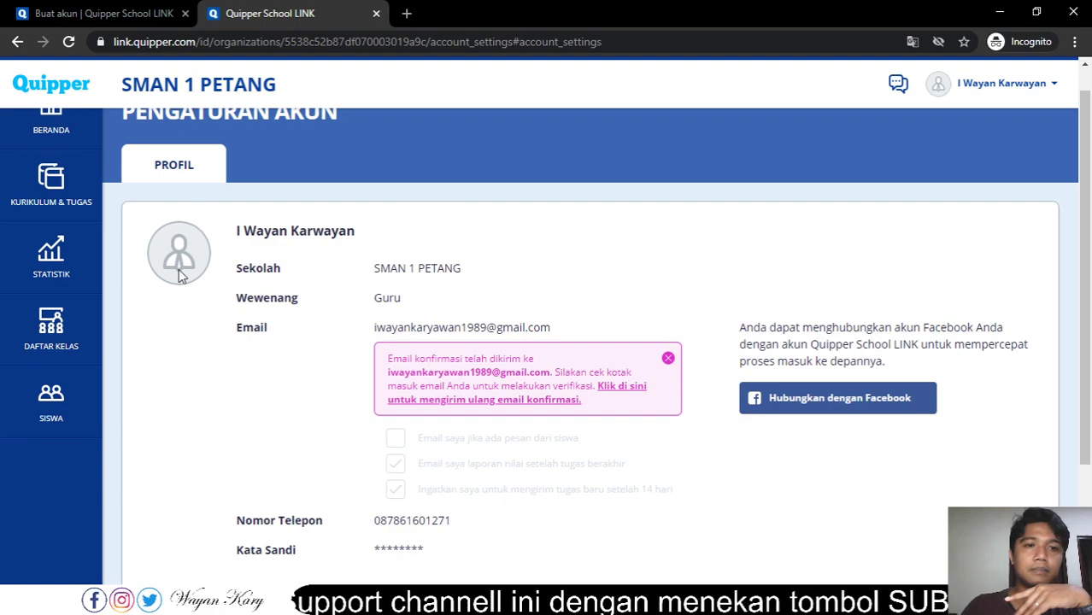
scroll(632, 321, down, 2)
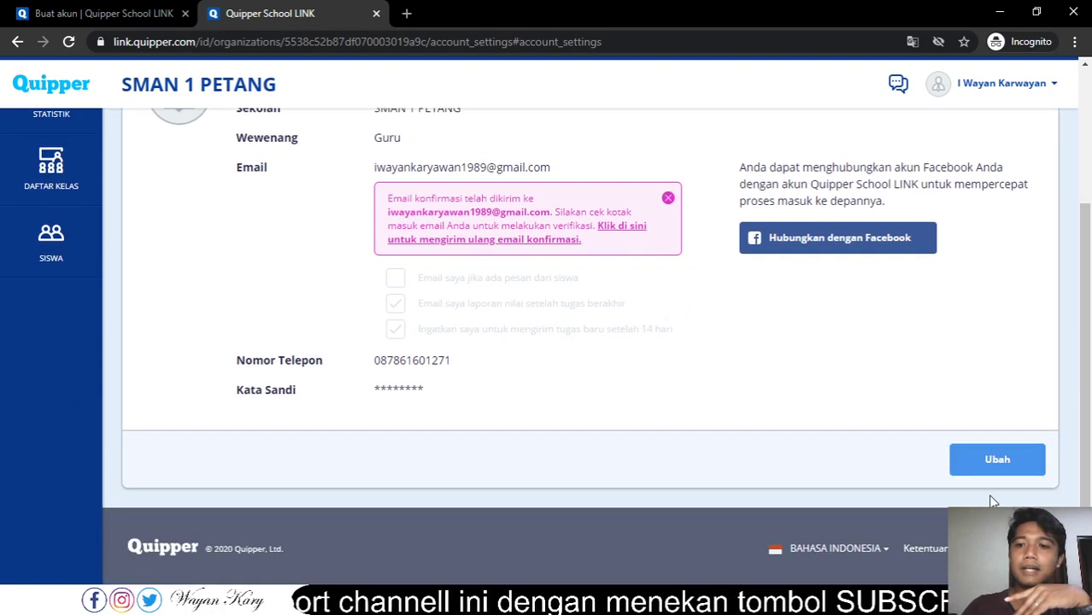
scroll(1017, 475, up, 1)
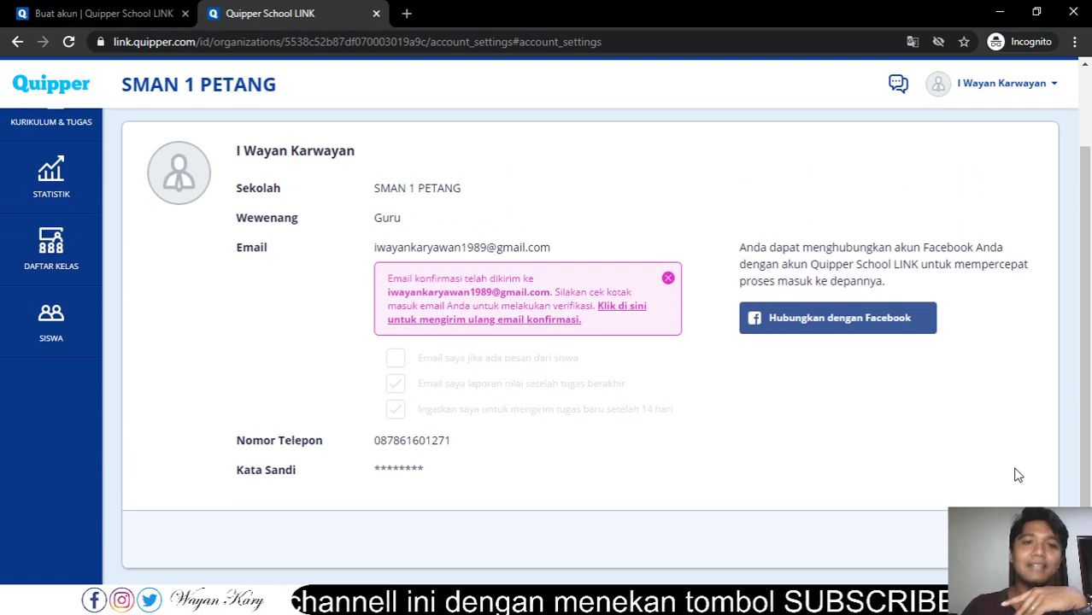
scroll(1016, 475, up, 1)
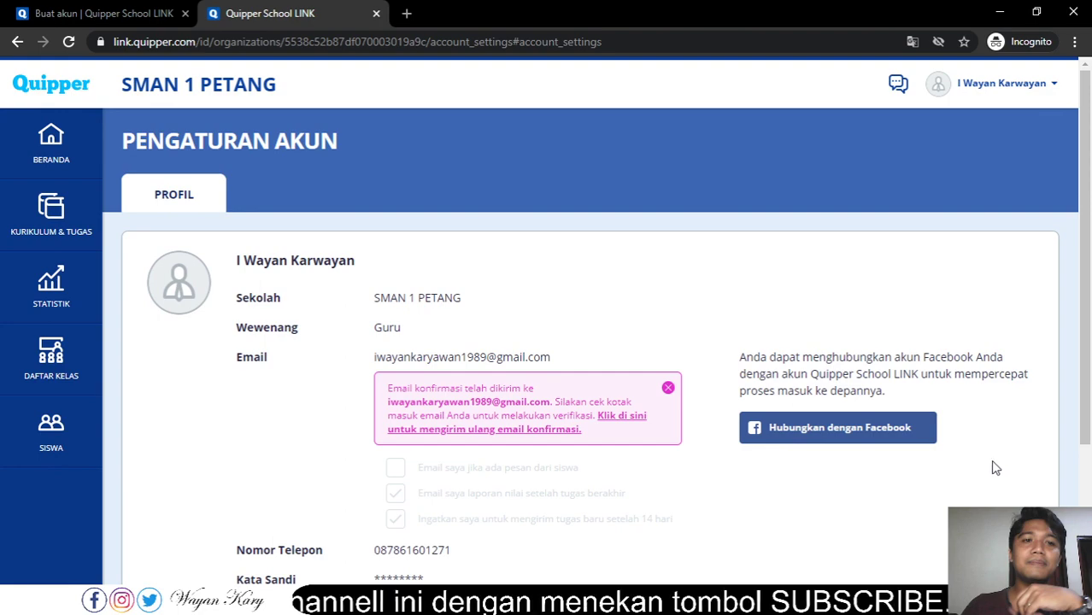
click(59, 363)
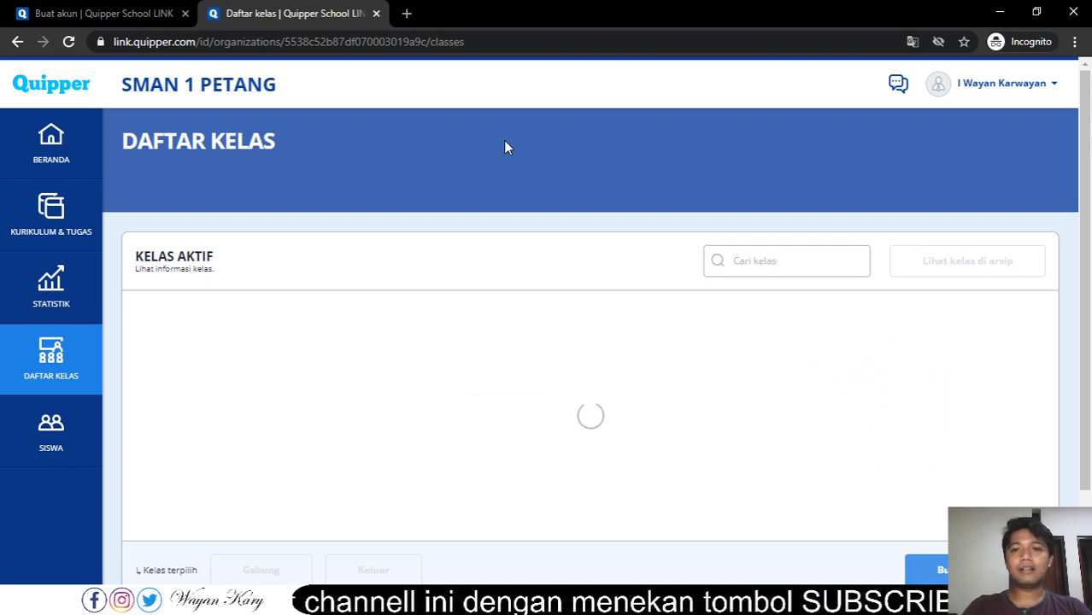
- Review the active class list and codes down to the bottom, then start Buat kelas baru
scroll(480, 209, down, 2)
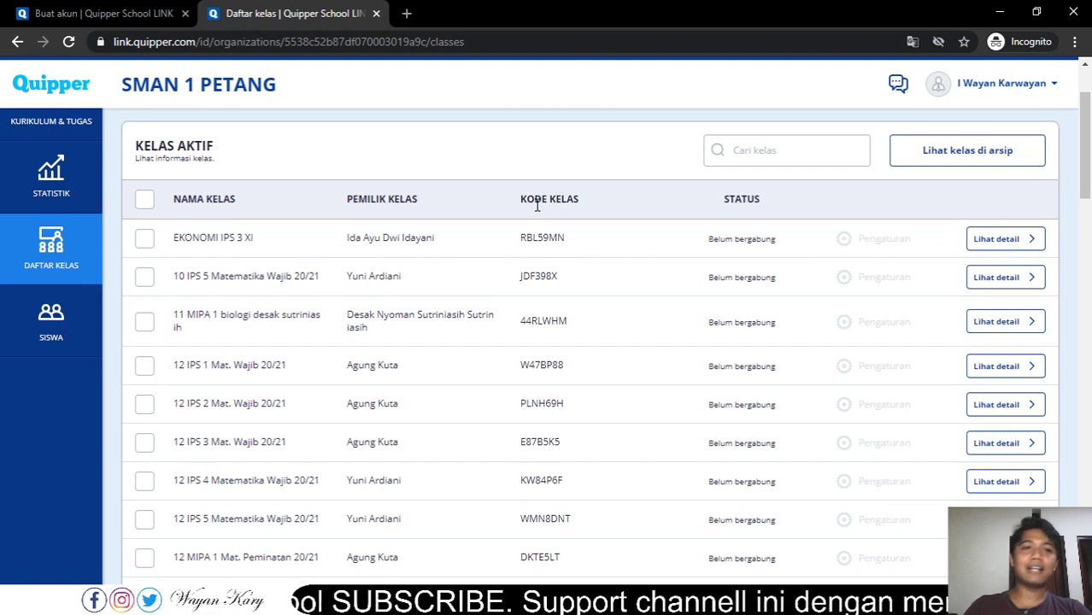
scroll(506, 236, down, 4)
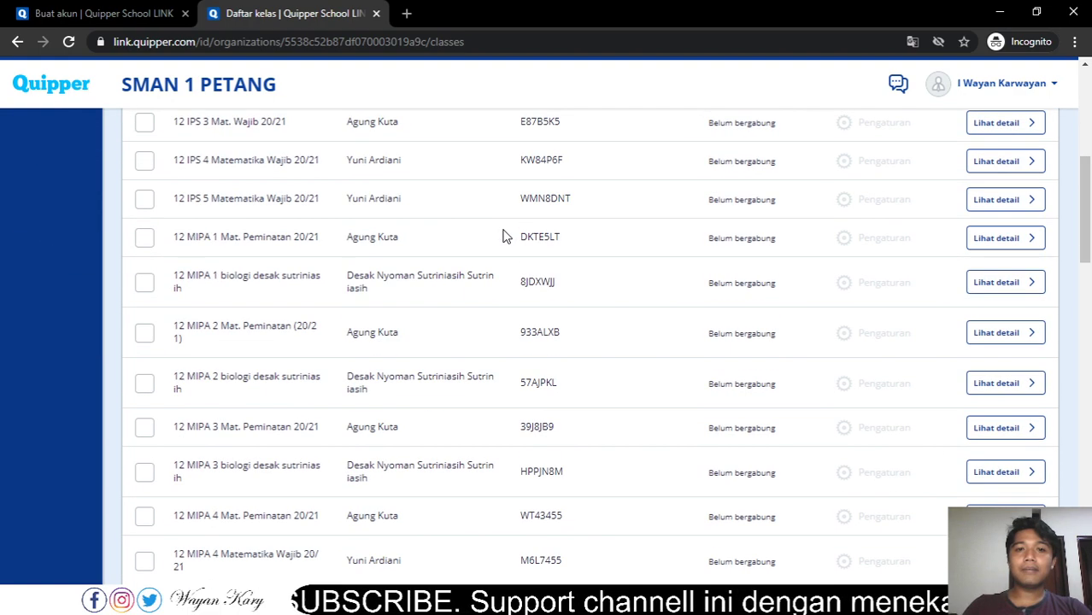
scroll(506, 236, up, 5)
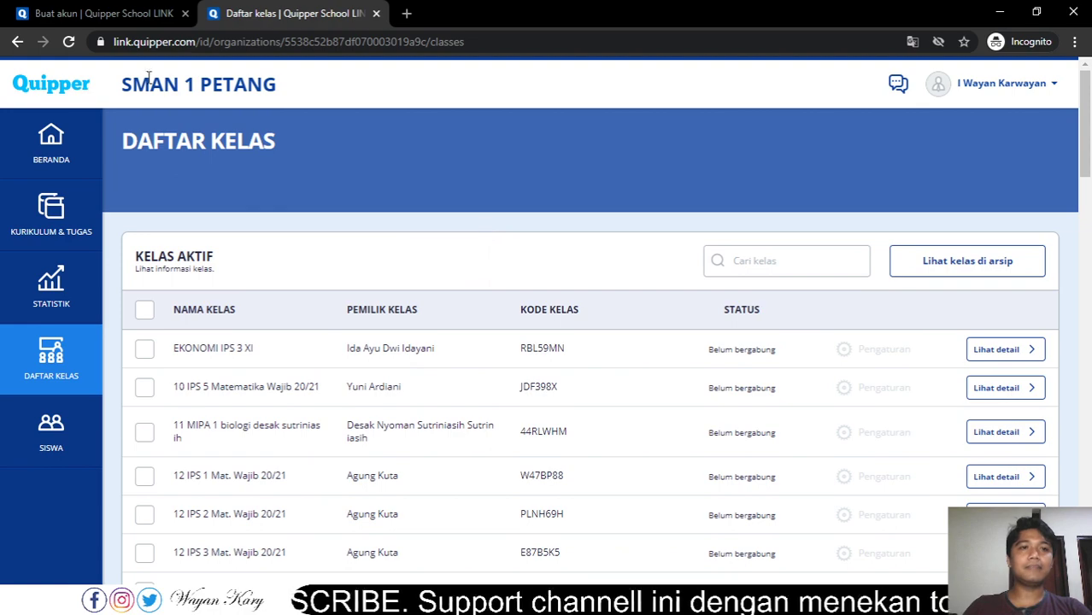
drag(277, 84, 207, 84)
click(117, 88)
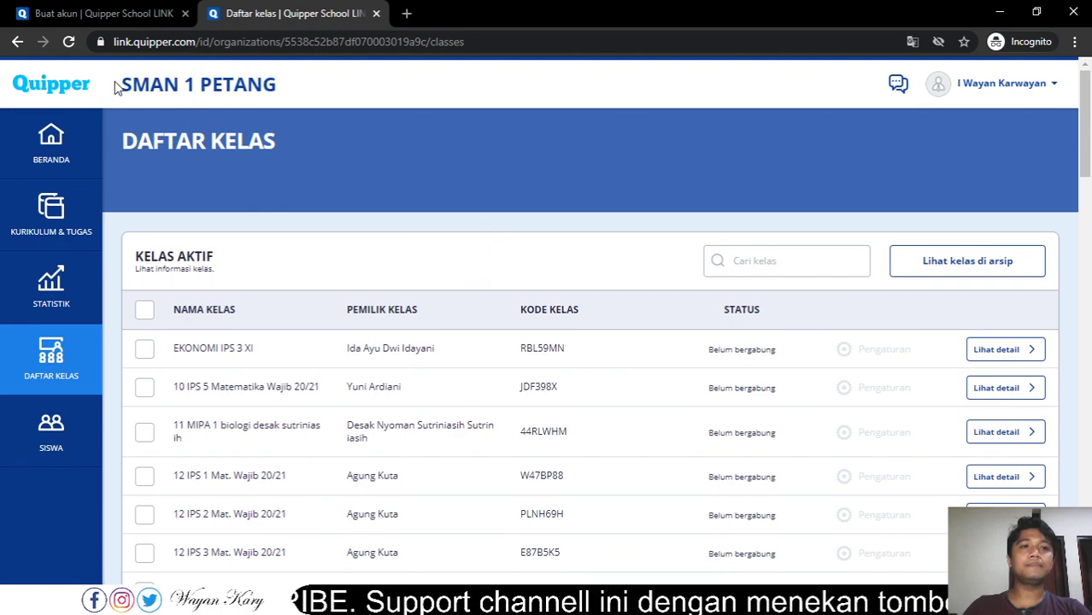
drag(139, 84, 145, 85)
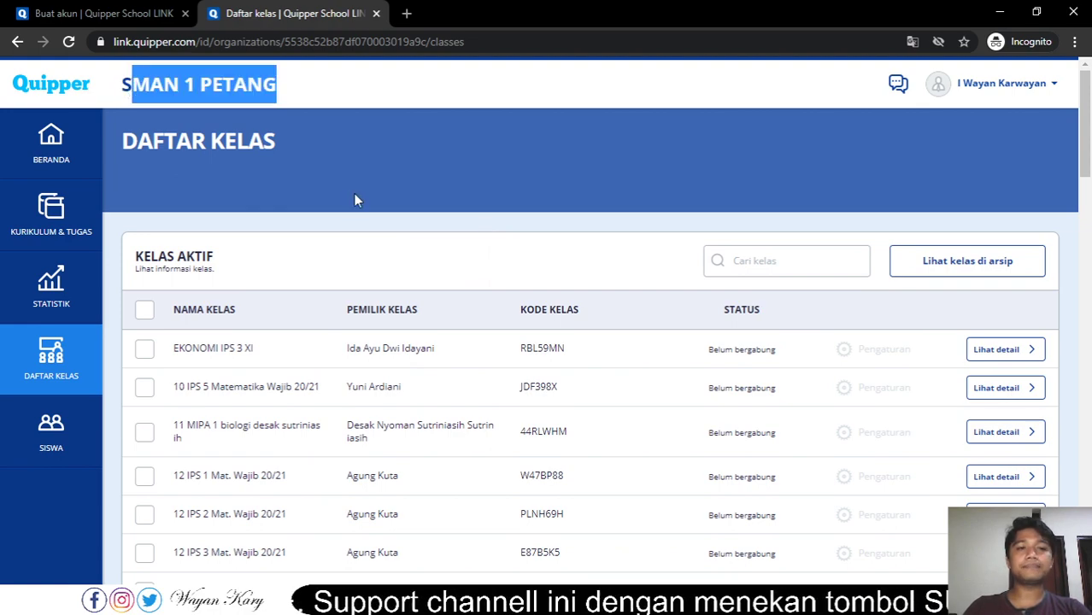
scroll(356, 200, down, 1)
scroll(831, 214, down, 8)
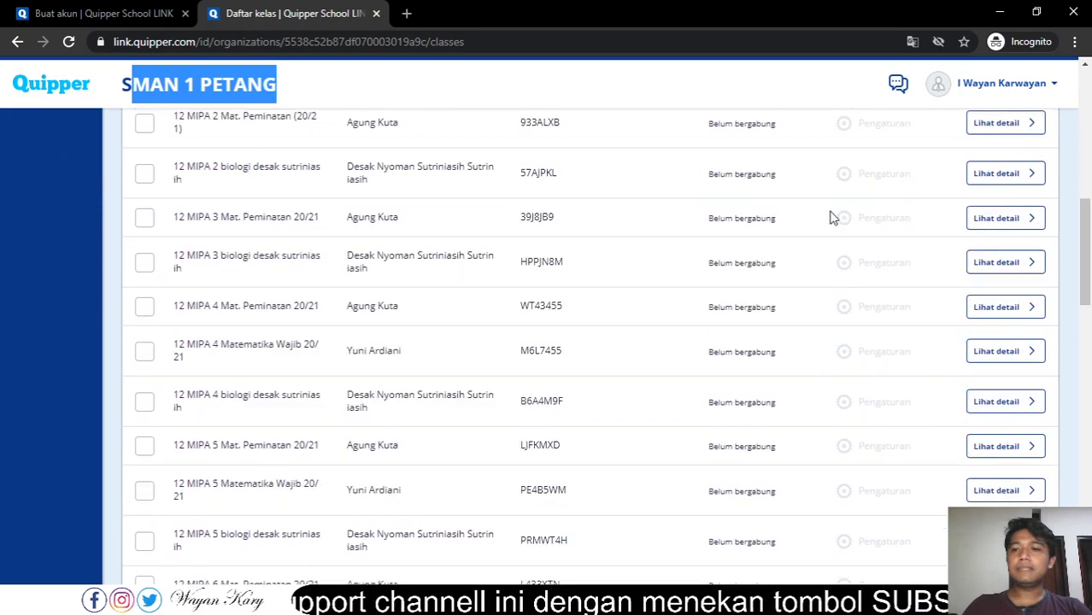
scroll(831, 217, down, 15)
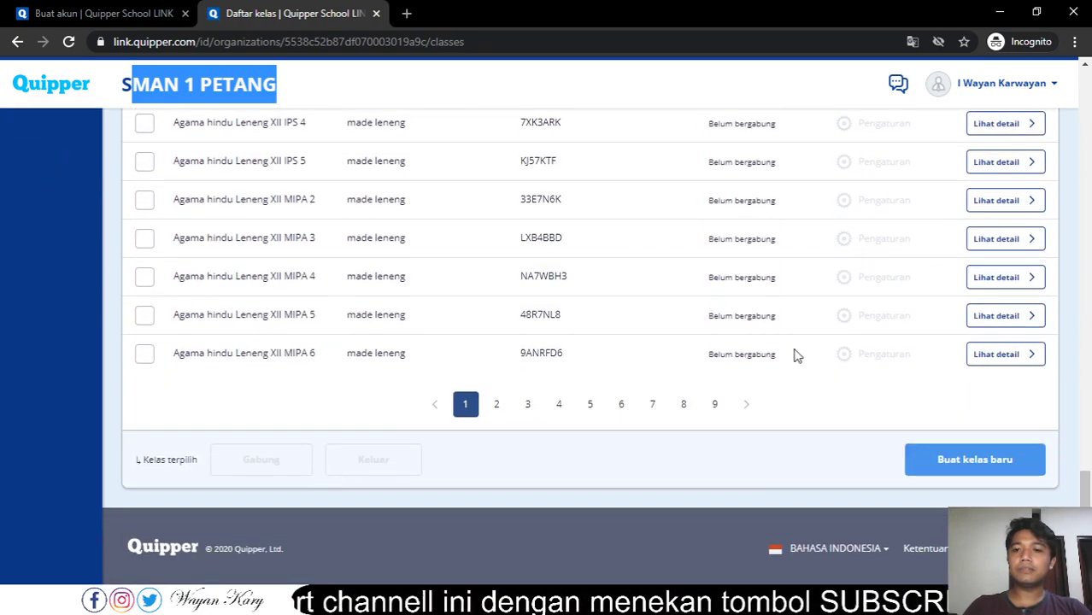
click(995, 461)
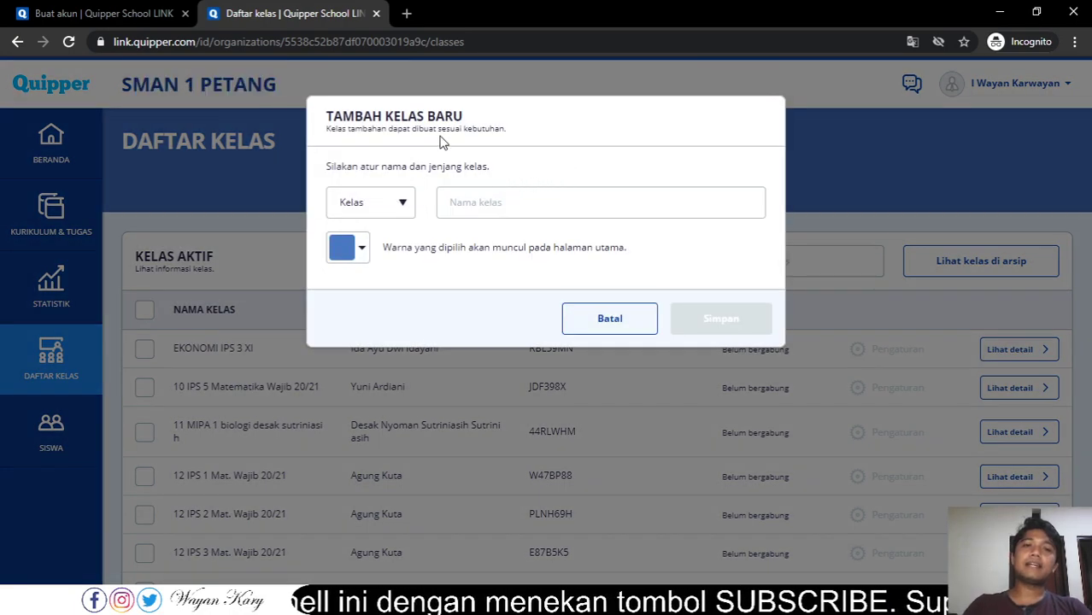
- Cancel the Tambah Kelas Baru dialog without entering a class name
click(519, 204)
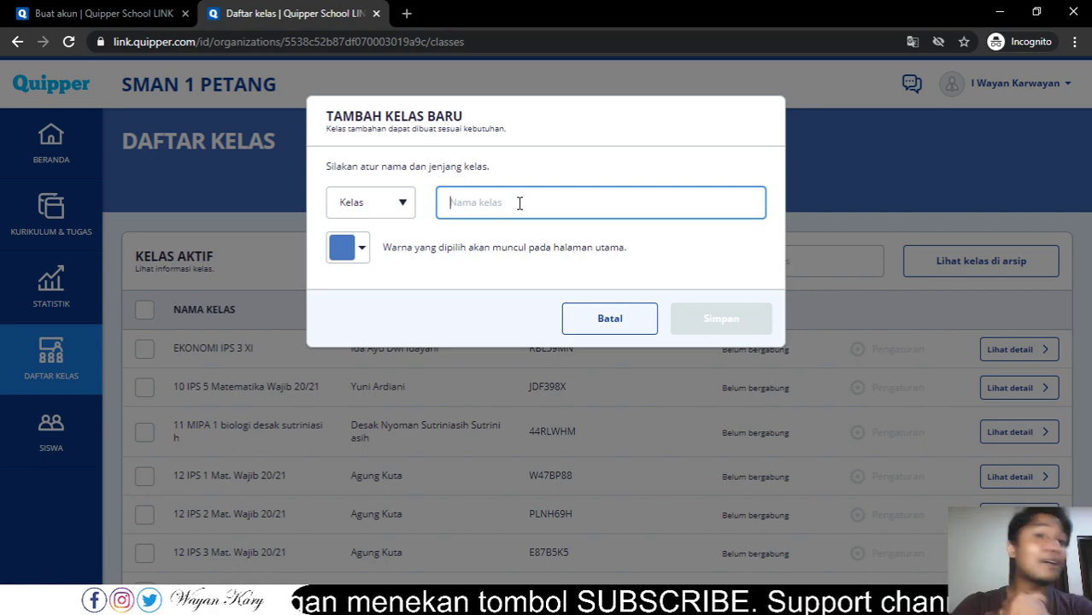
click(598, 325)
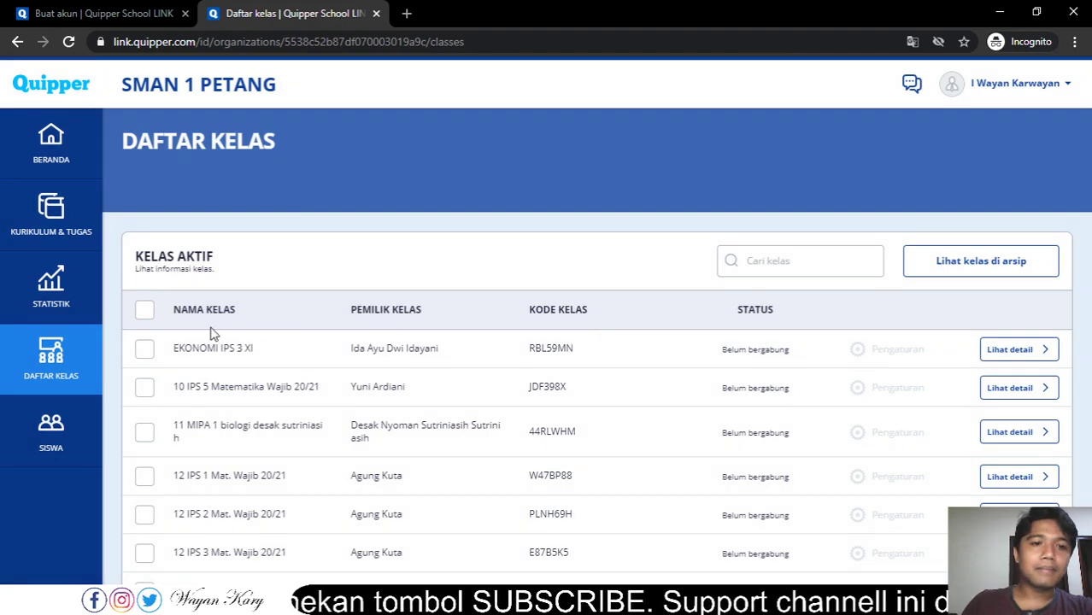
scroll(595, 332, down, 3)
scroll(383, 285, up, 2)
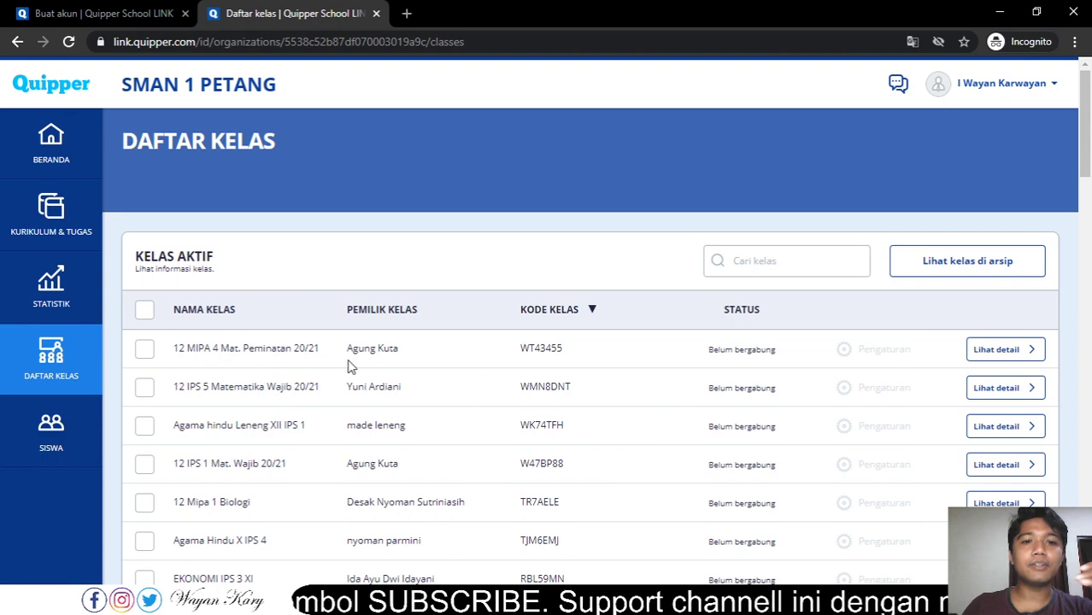
drag(346, 350, 402, 356)
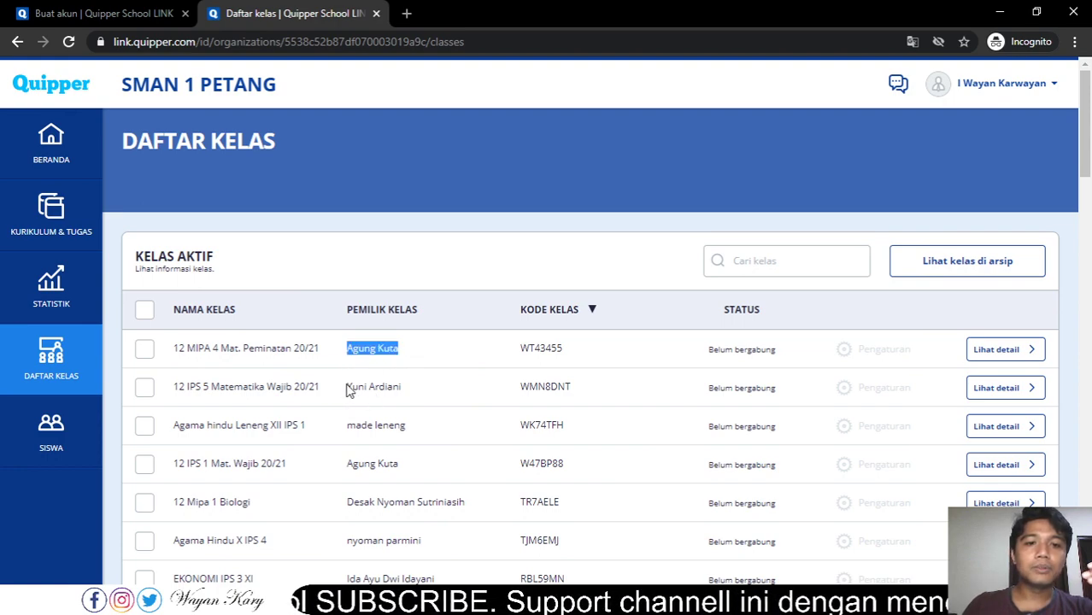
drag(345, 386, 406, 394)
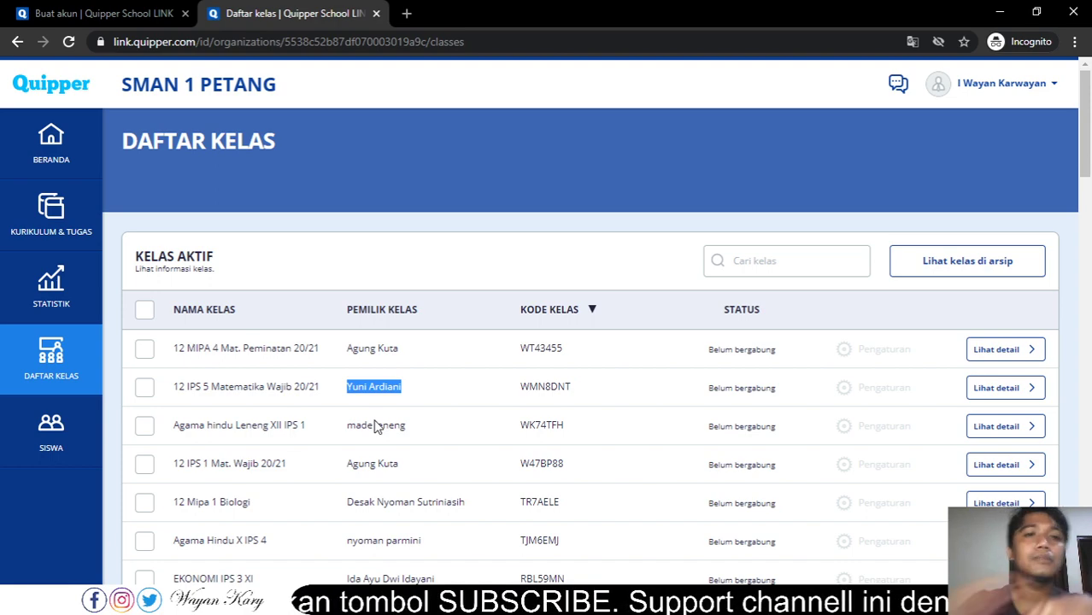
drag(124, 86, 287, 96)
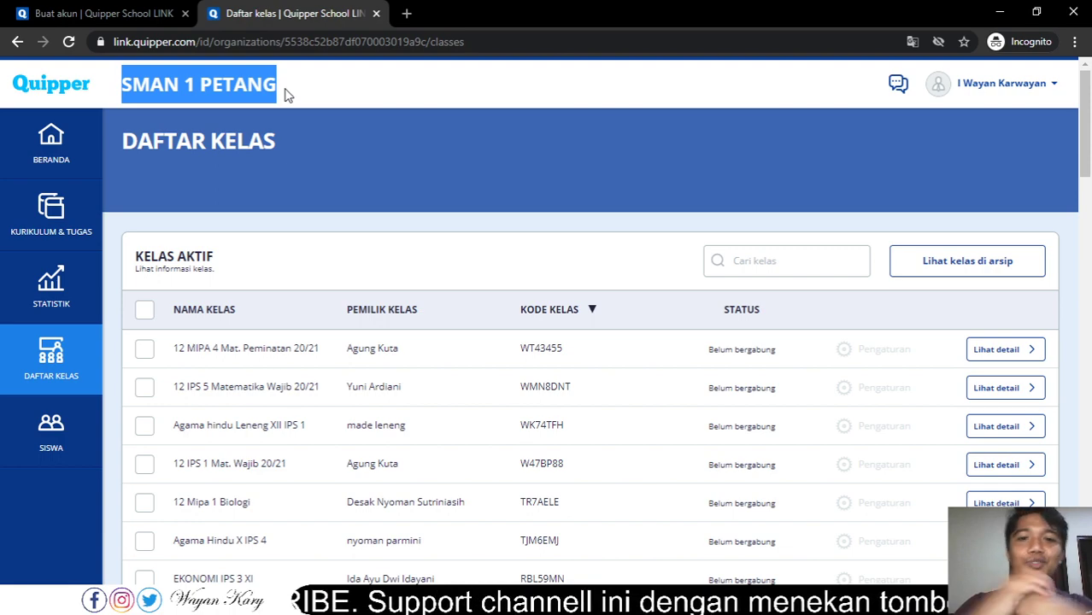
scroll(261, 385, down, 10)
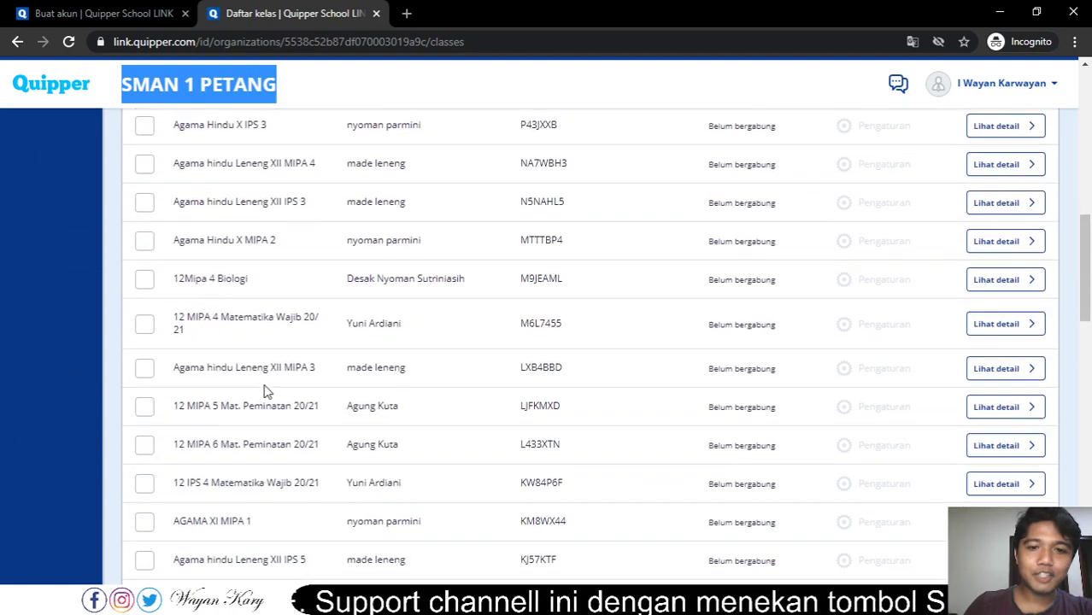
scroll(265, 390, down, 12)
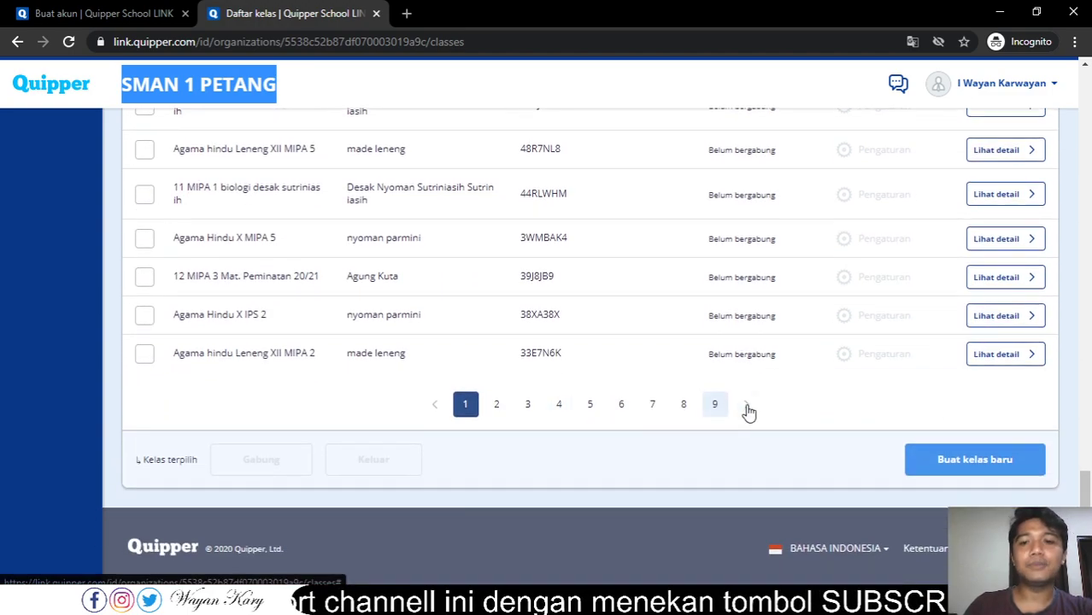
scroll(750, 405, up, 5)
scroll(752, 399, up, 12)
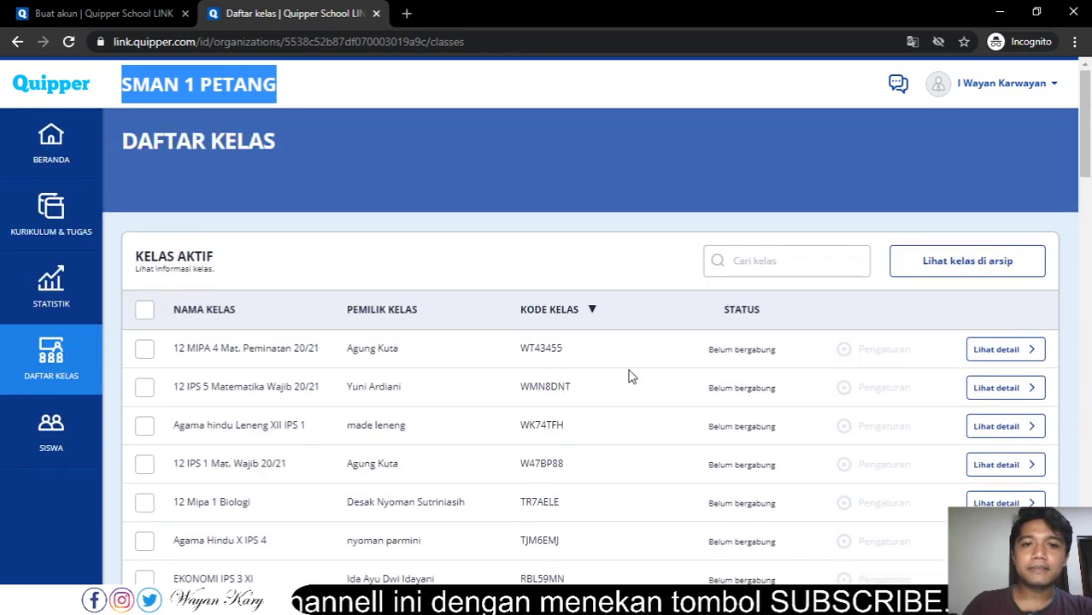
click(527, 258)
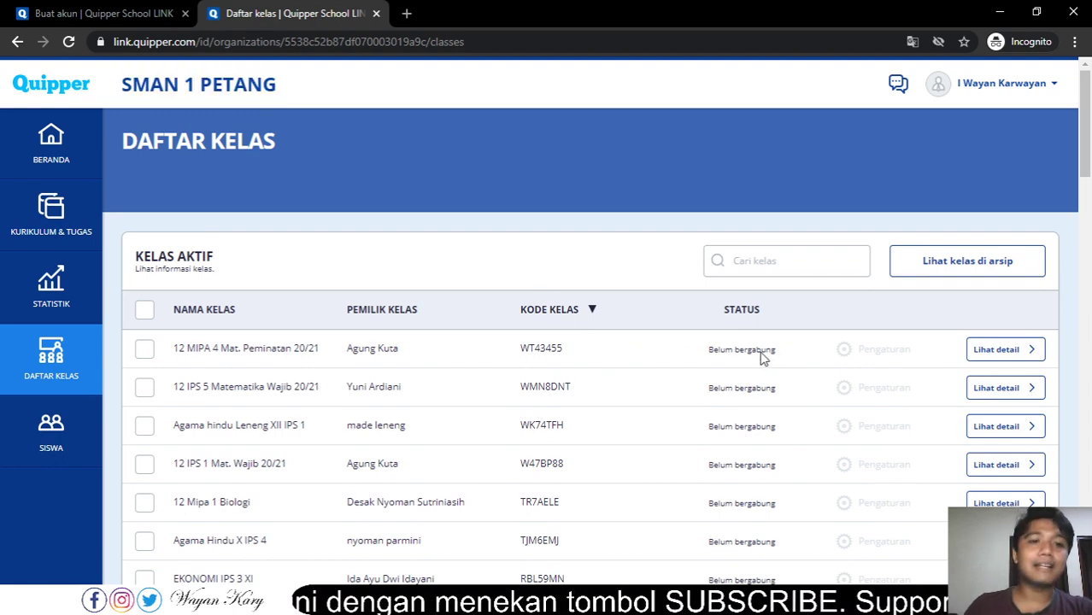
drag(346, 350, 398, 354)
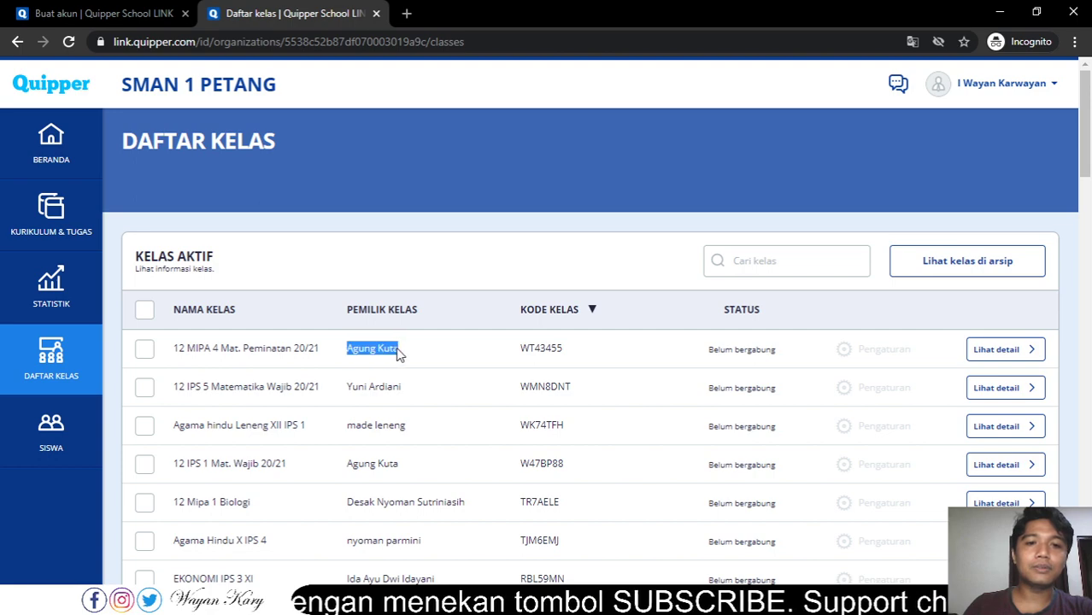
drag(350, 388, 411, 392)
click(351, 435)
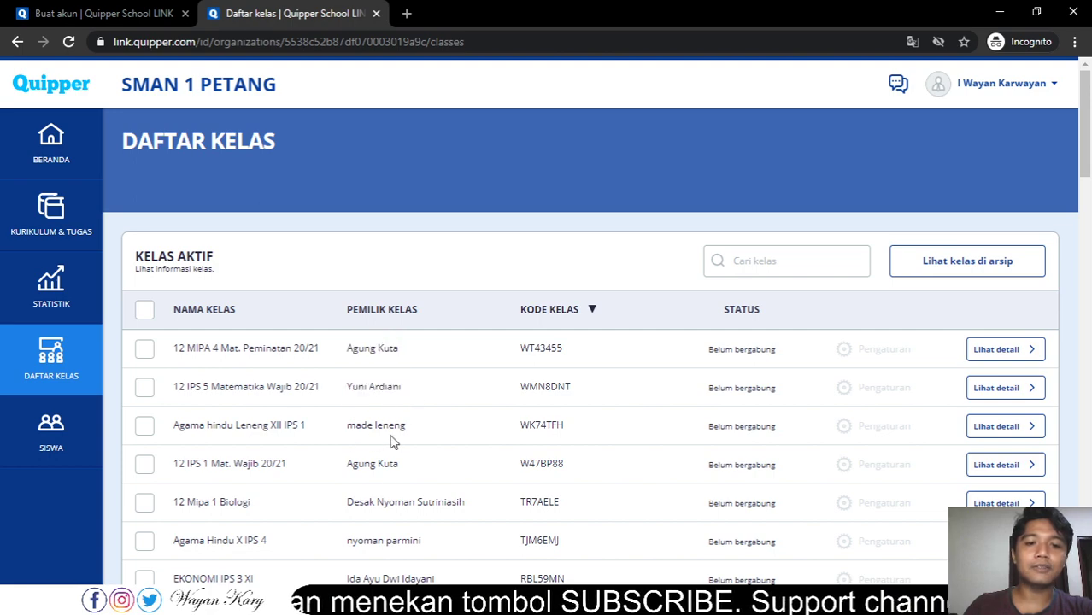
scroll(478, 427, down, 2)
scroll(598, 358, up, 2)
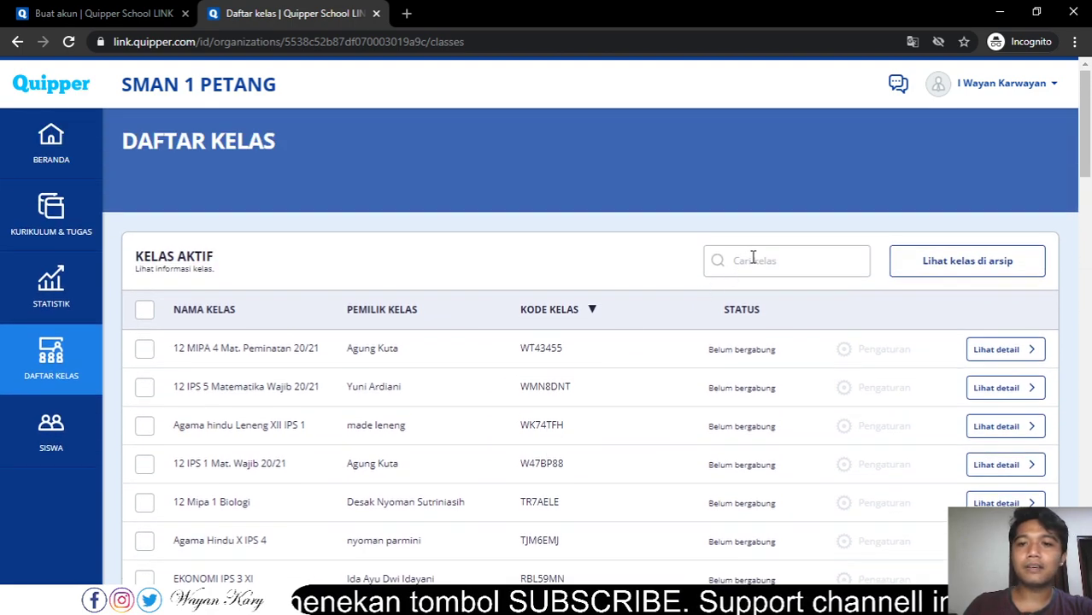
scroll(741, 275, down, 1)
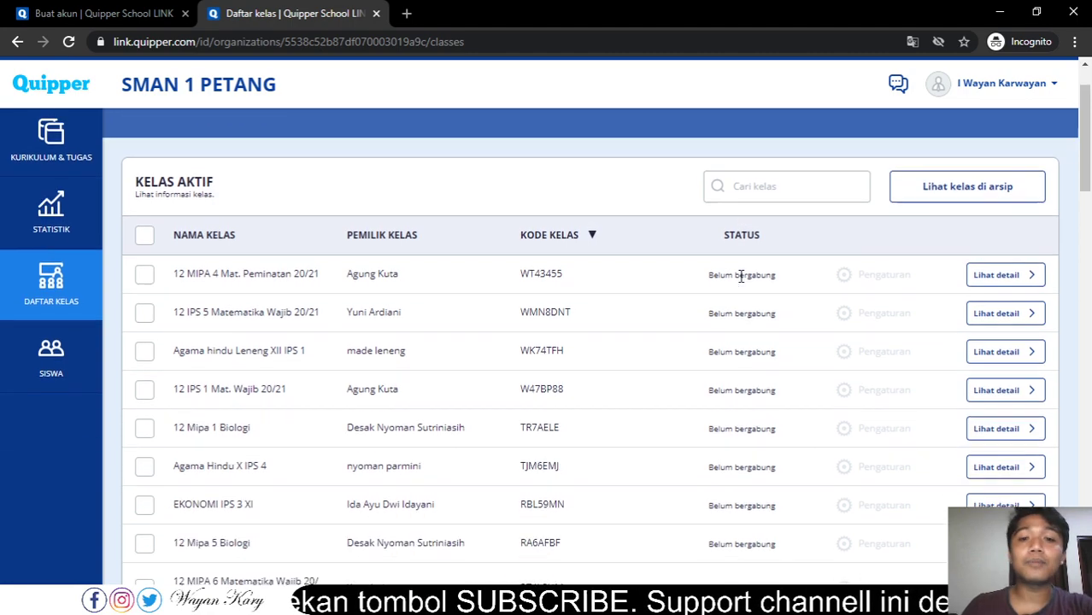
scroll(740, 275, down, 15)
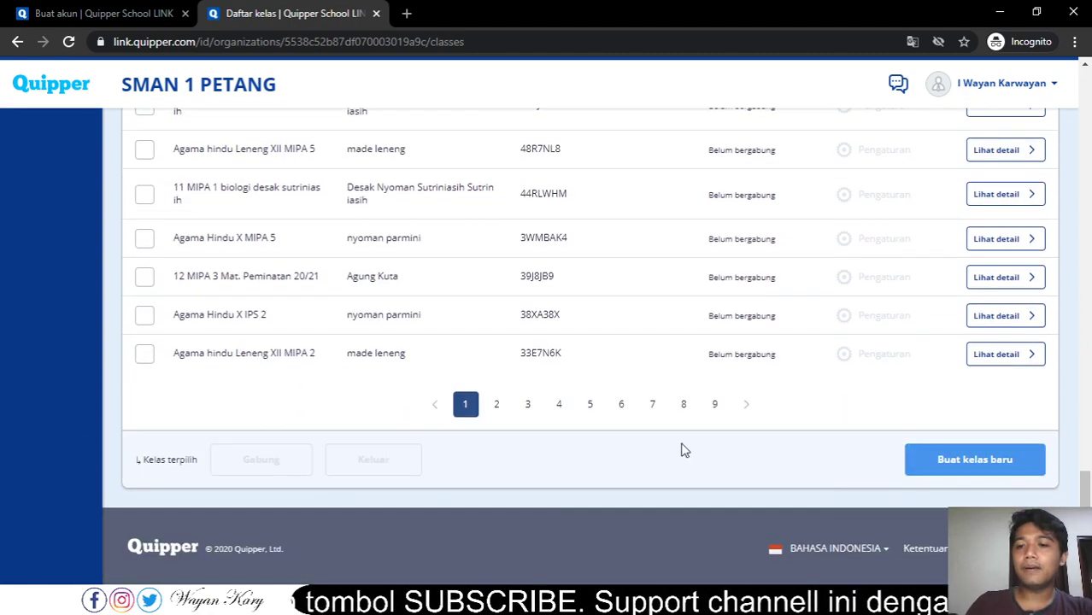
click(966, 467)
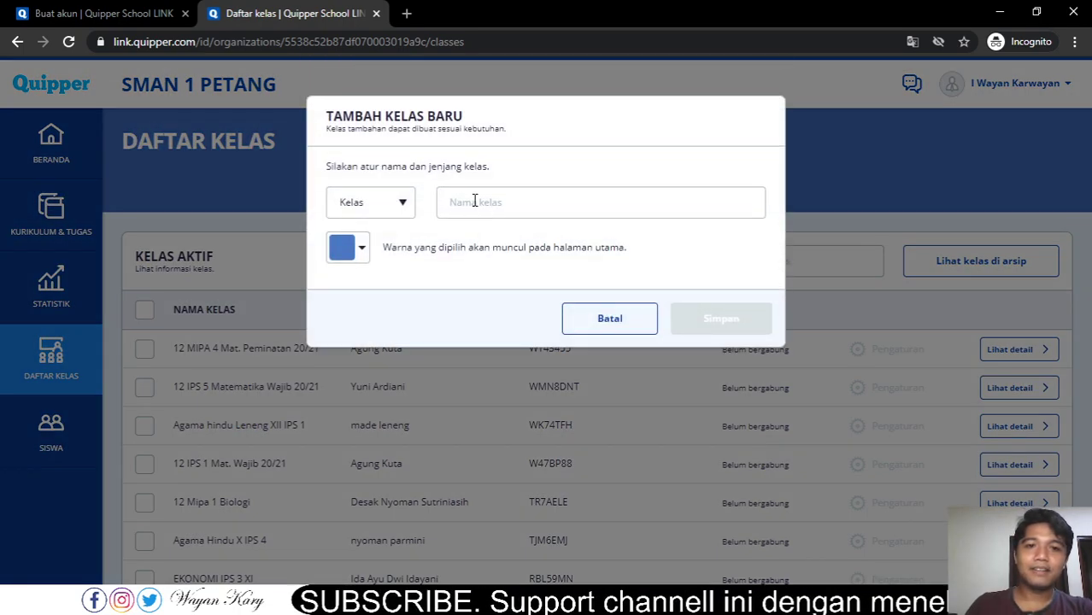
- Type 'biologi' in the class name field, correcting the mistyped 'blOLOGI'
click(475, 201)
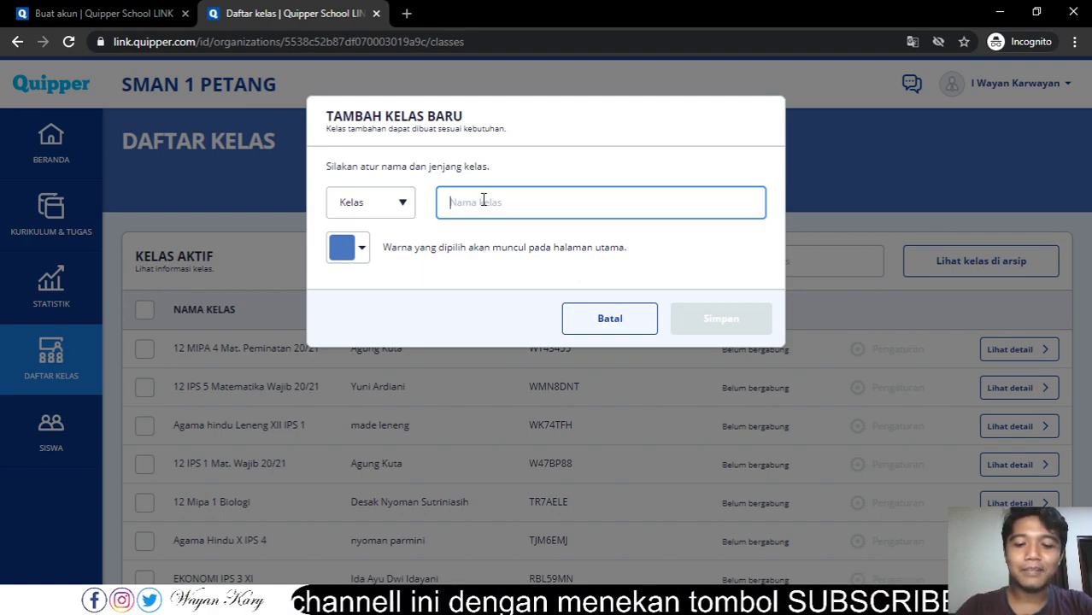
text(bl)
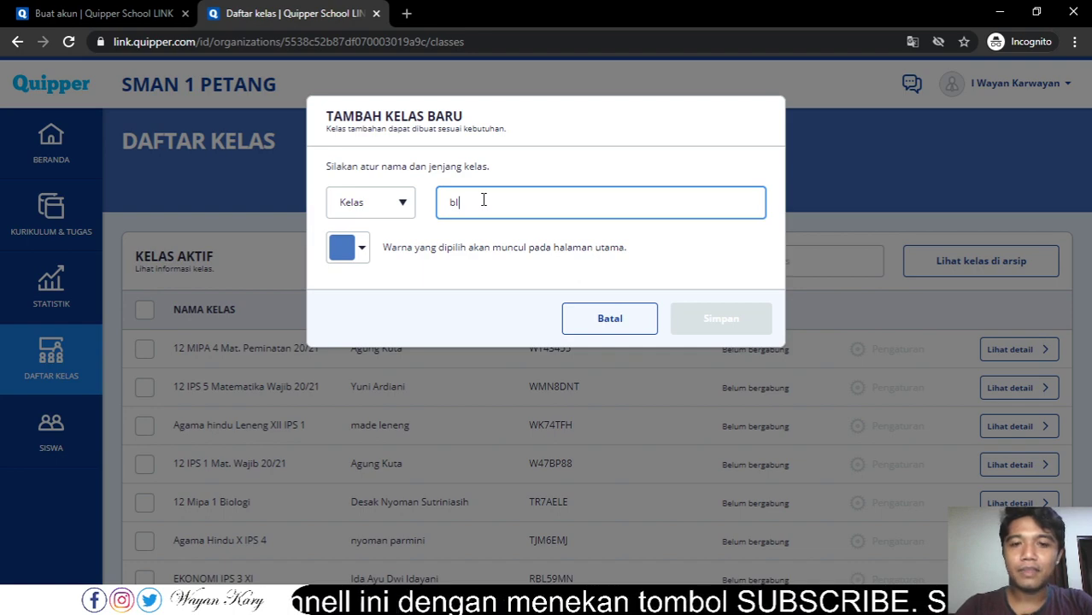
text(OLOGI)
key(BackSpace)
key(BackSpace)
key(BackSpace)
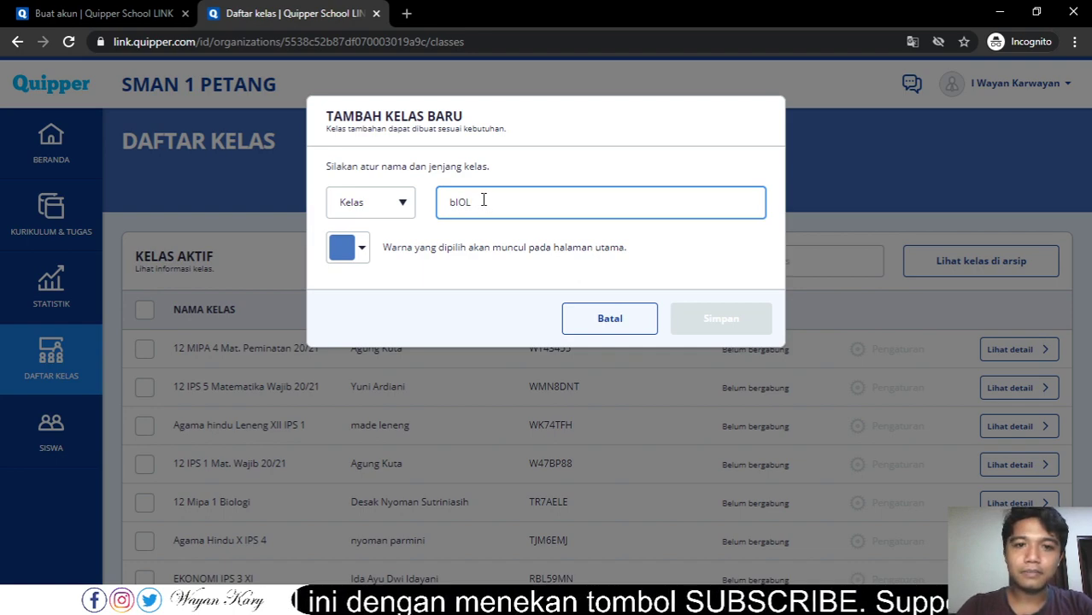
key(BackSpace)
key(BackSpace)
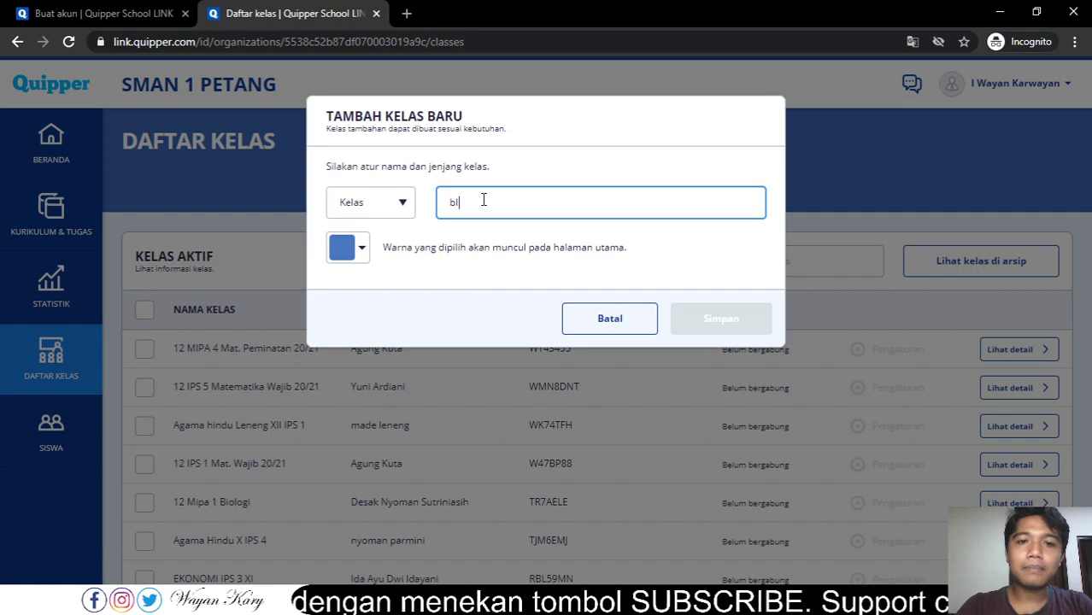
key(BackSpace)
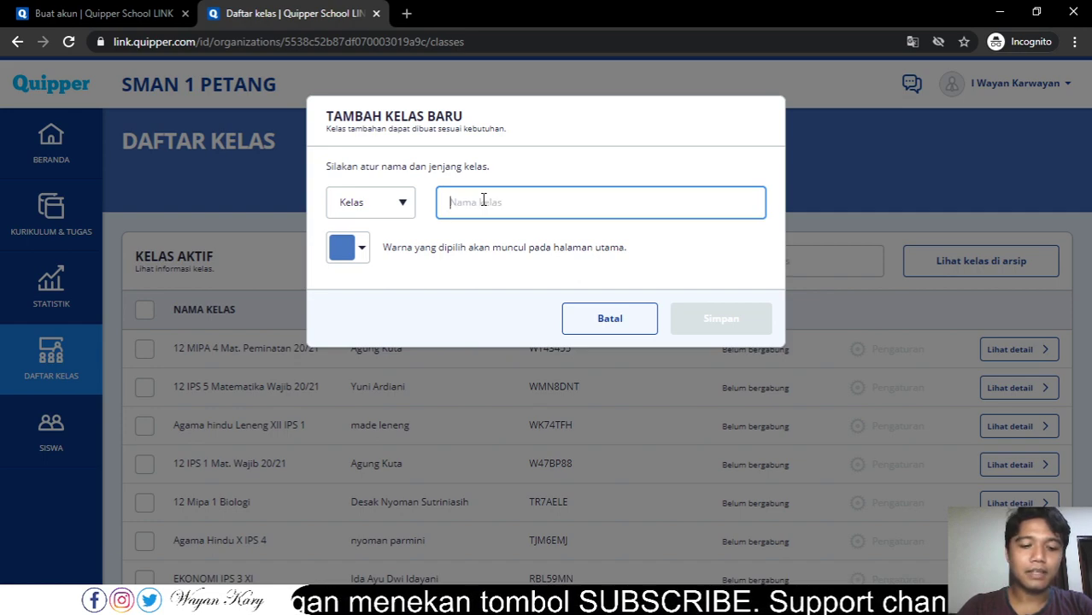
text(b)
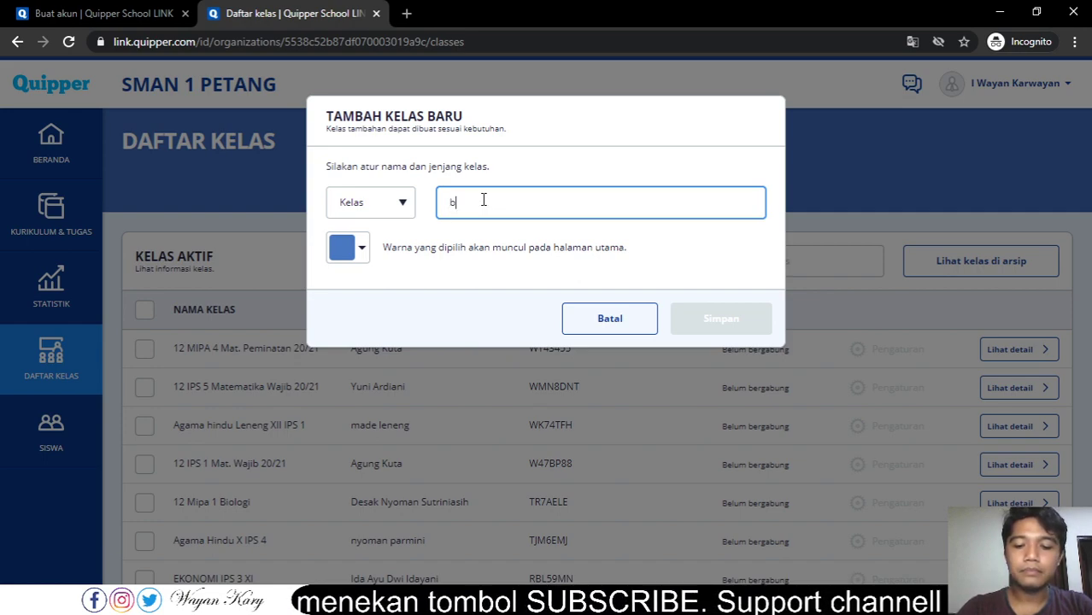
text(iologi)
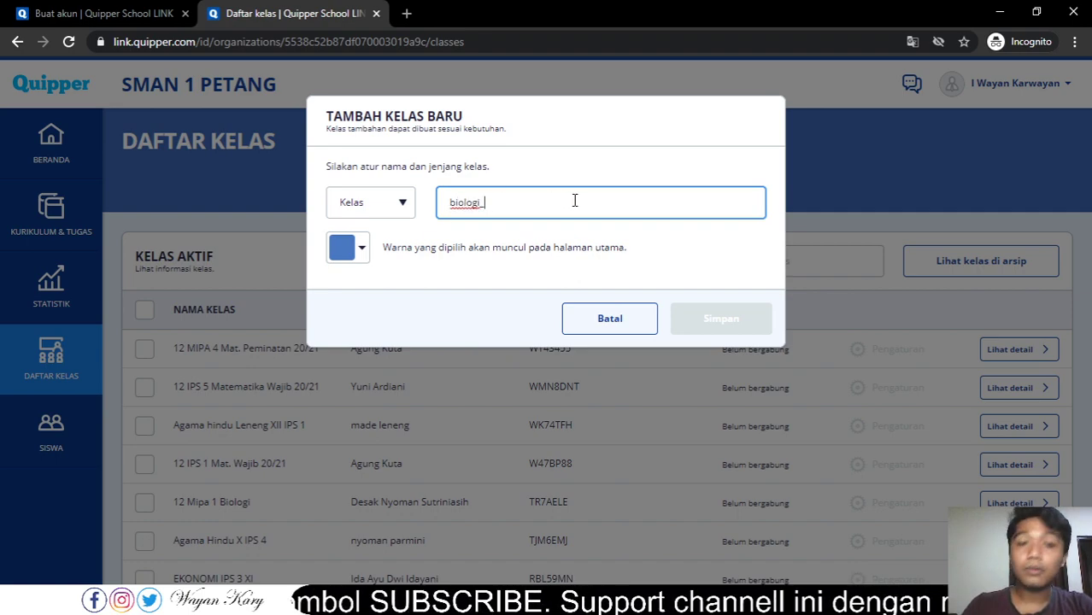
- Replace the class name with the teacher's name followed by 'biologi_xmipaa1'
key(Home)
key(shift+End)
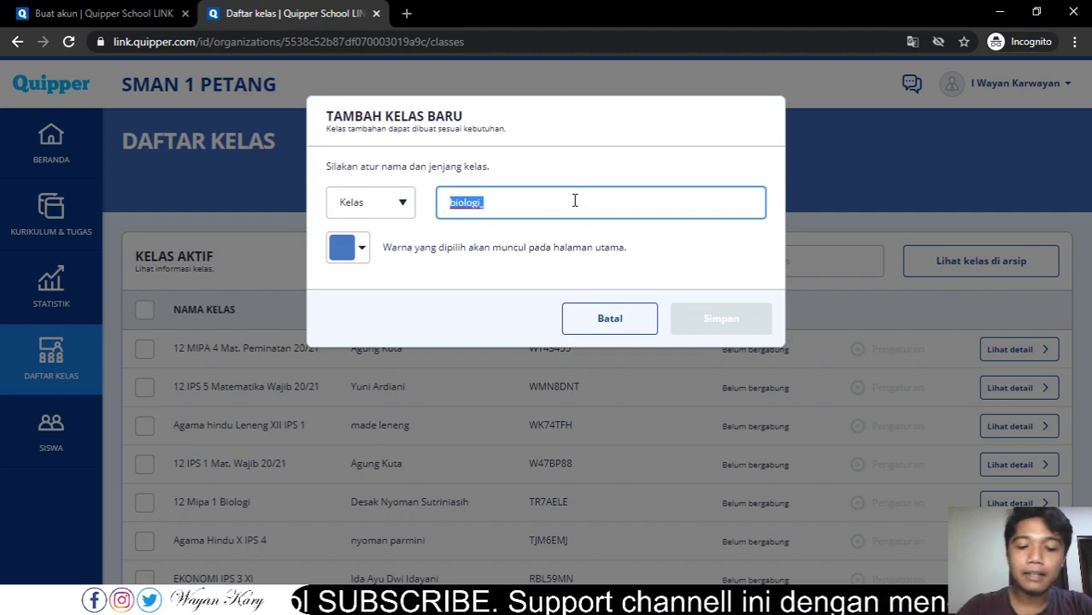
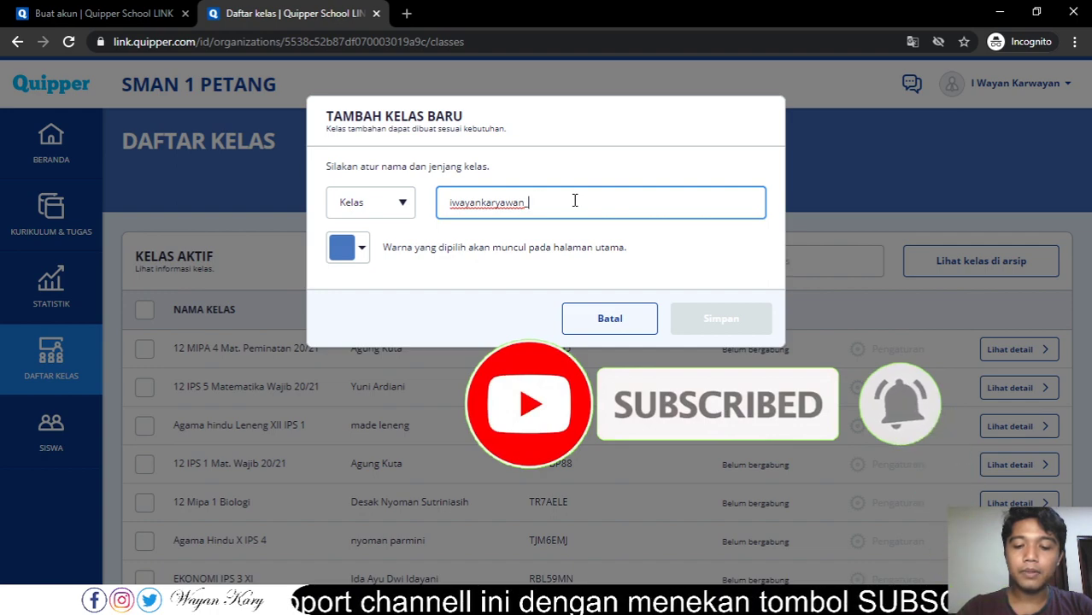
text(biologi)
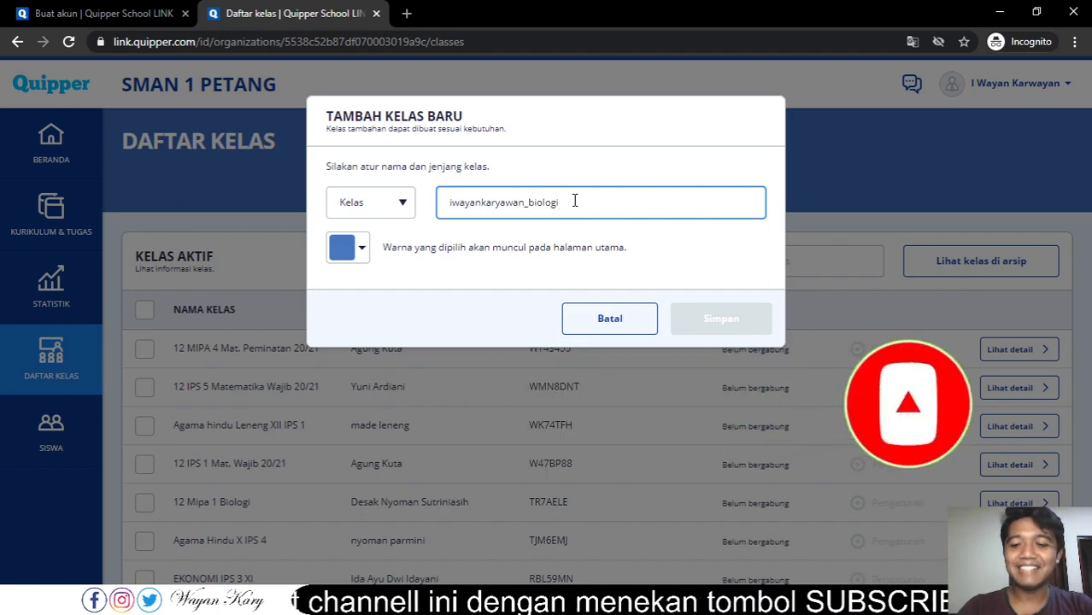
text(_)
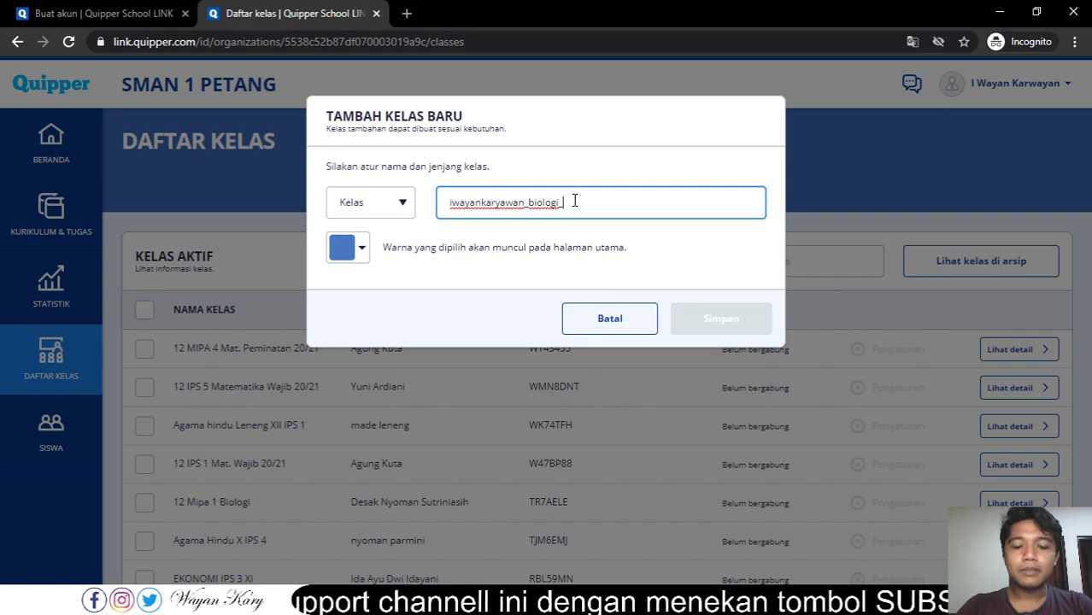
text(x)
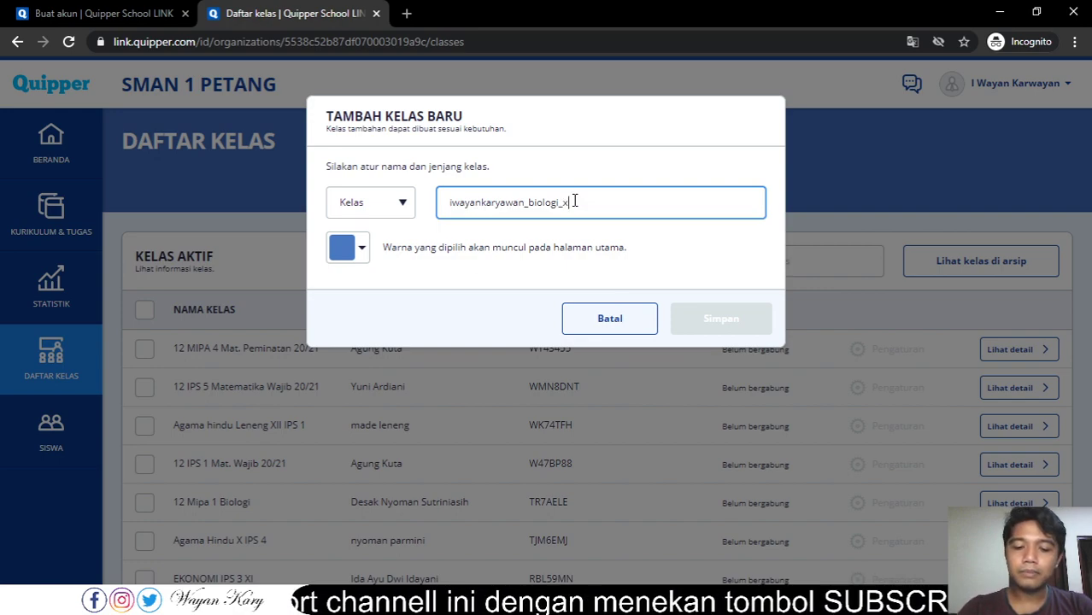
text(mipa)
text(a)
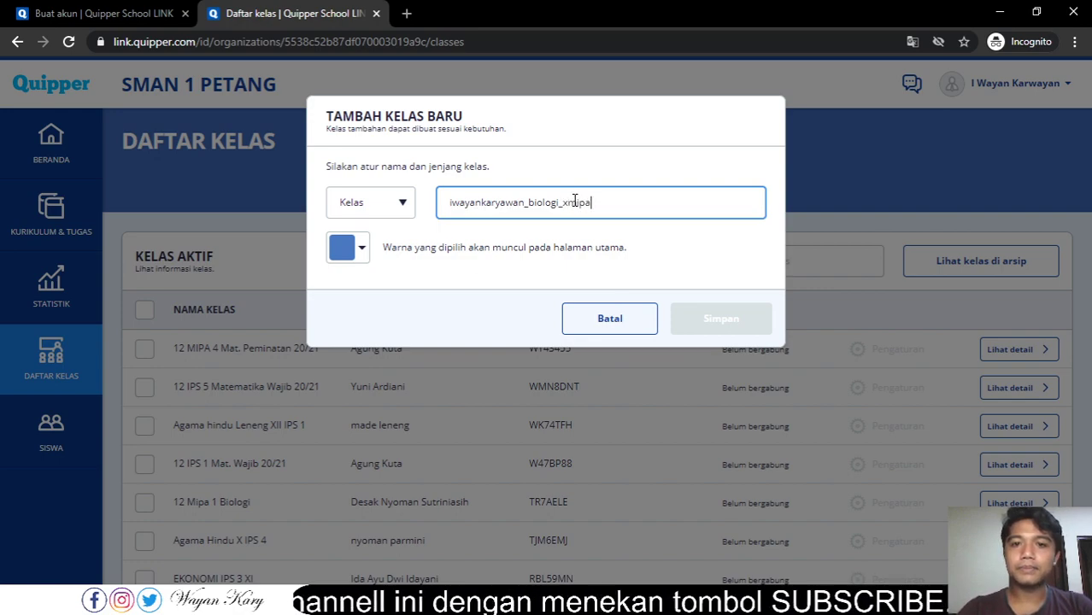
text(1)
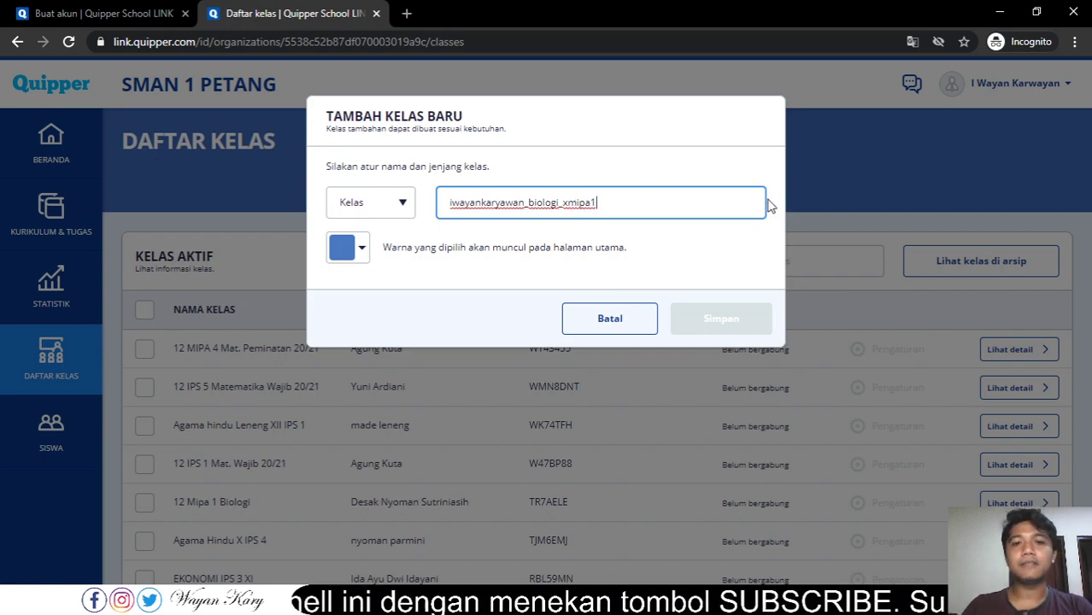
- Give the class the orange colour and grade Kls 10, then save it
click(361, 247)
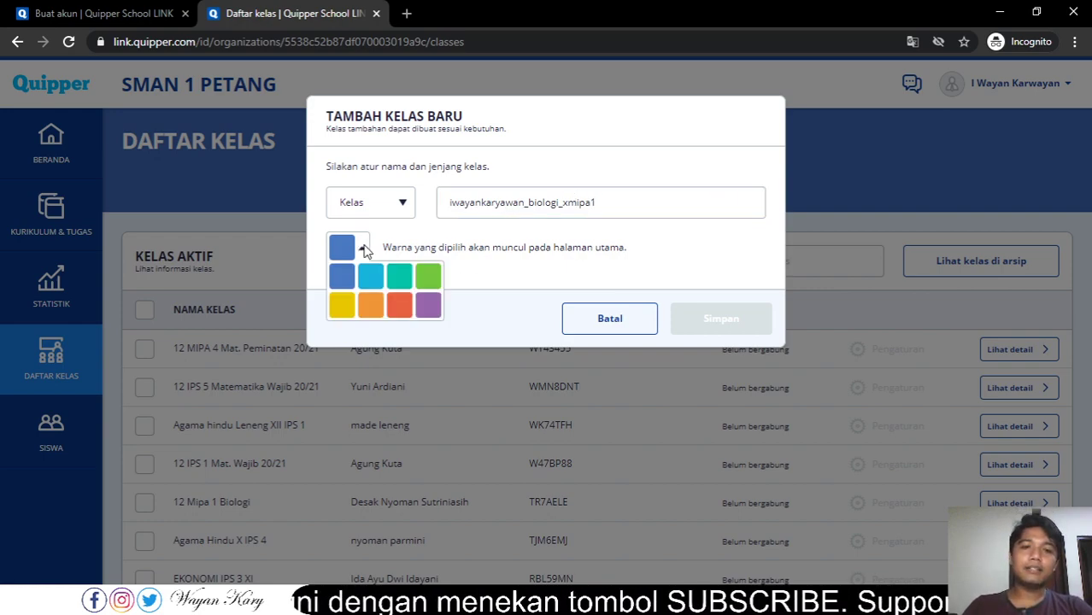
click(363, 308)
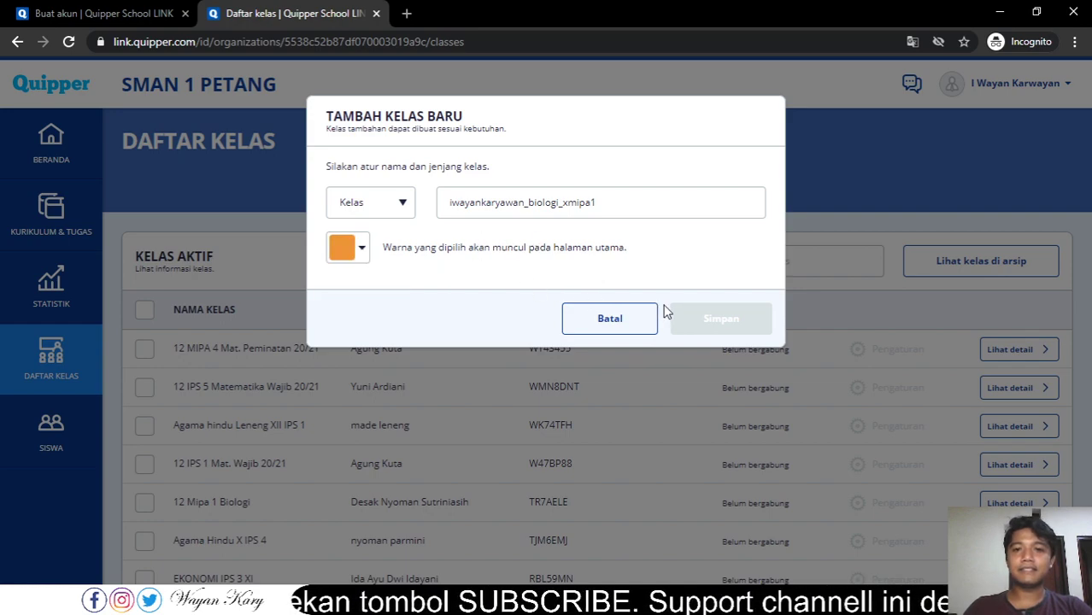
click(623, 208)
click(407, 211)
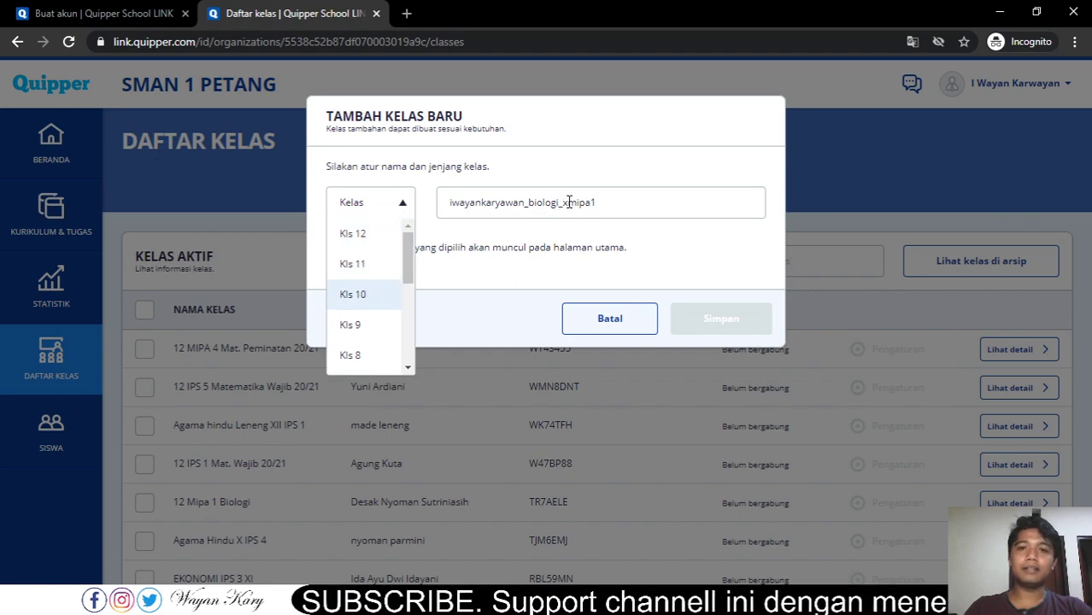
click(371, 293)
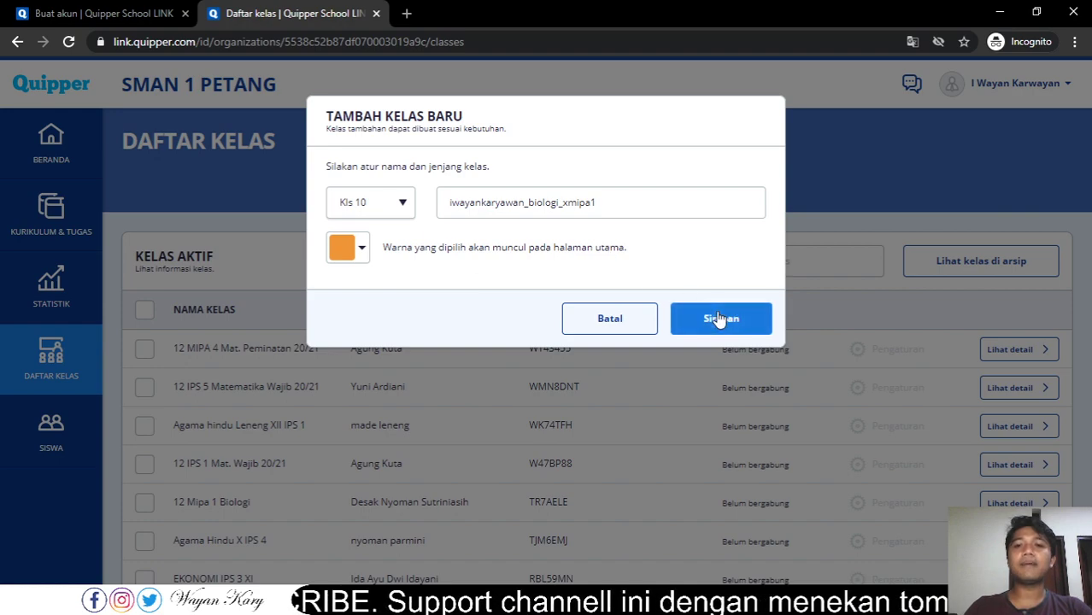
click(718, 314)
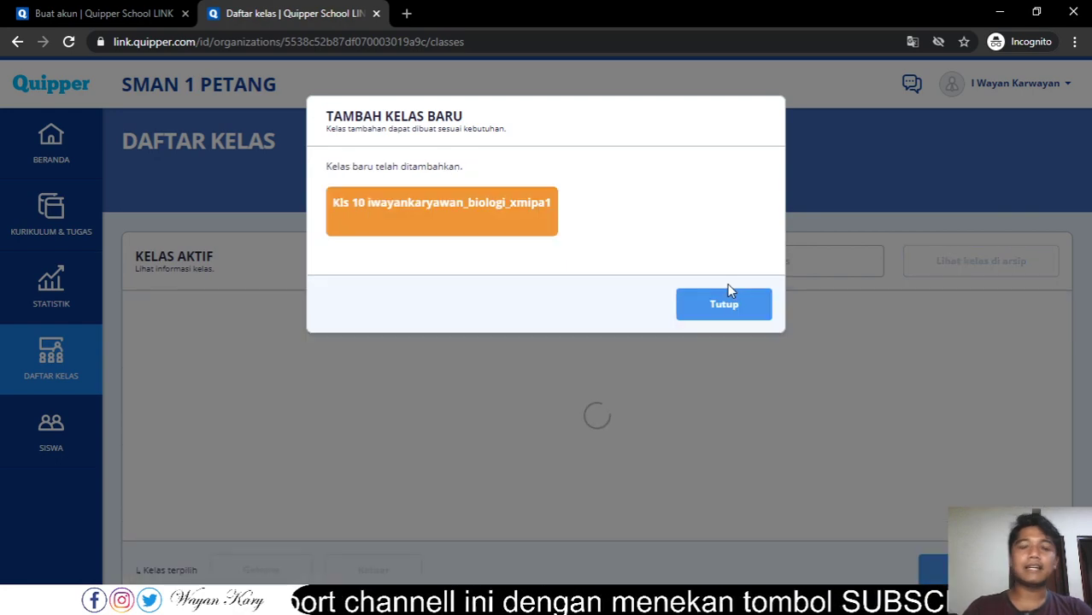
- Close the confirmation and open the orange biologi_xmipa1 class from Beranda's Kelas Saya
click(731, 315)
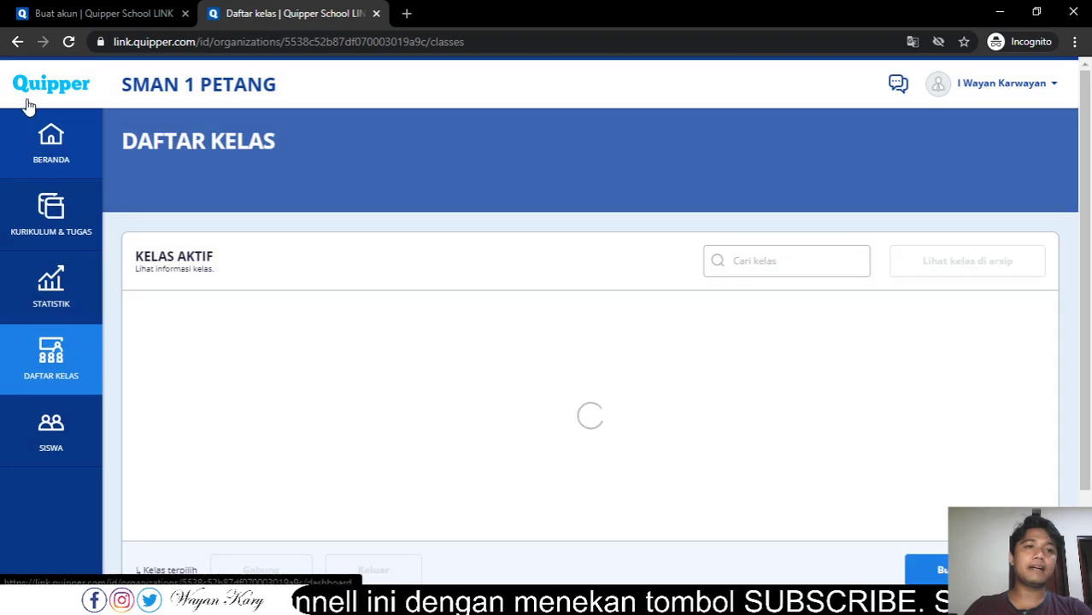
click(57, 149)
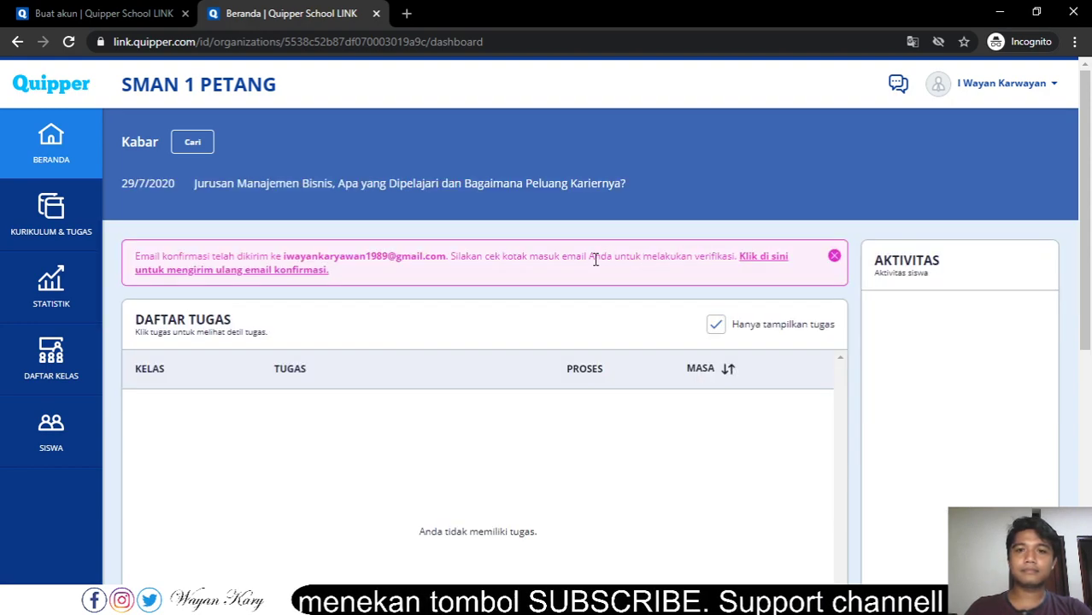
scroll(595, 259, down, 3)
scroll(596, 258, down, 3)
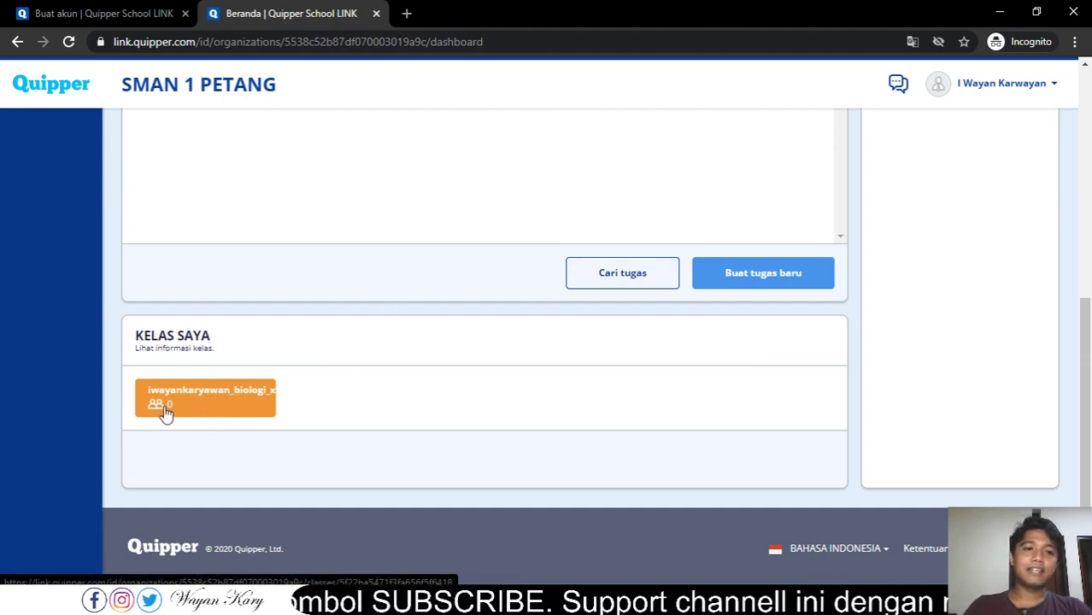
click(177, 408)
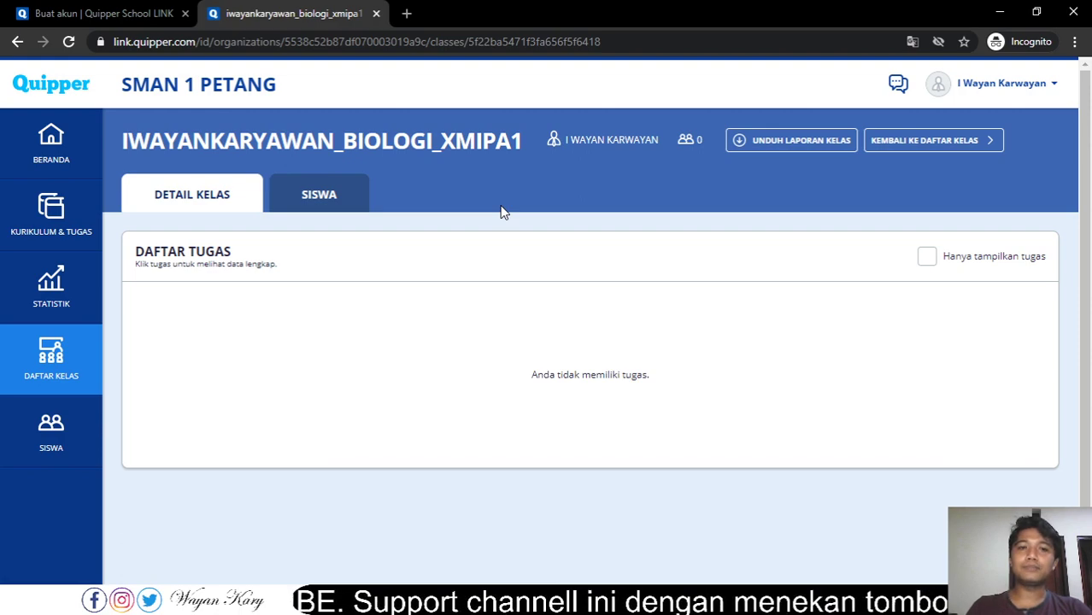
- Check the class's empty SISWA tab, return to DETAIL KELAS, then go back to Daftar Kelas
click(317, 202)
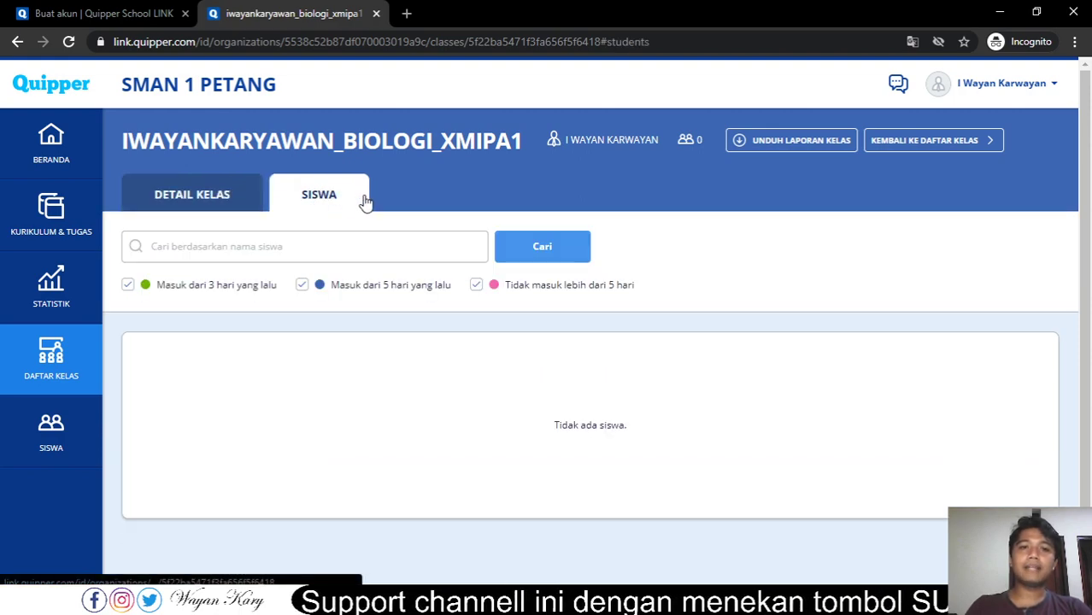
click(217, 204)
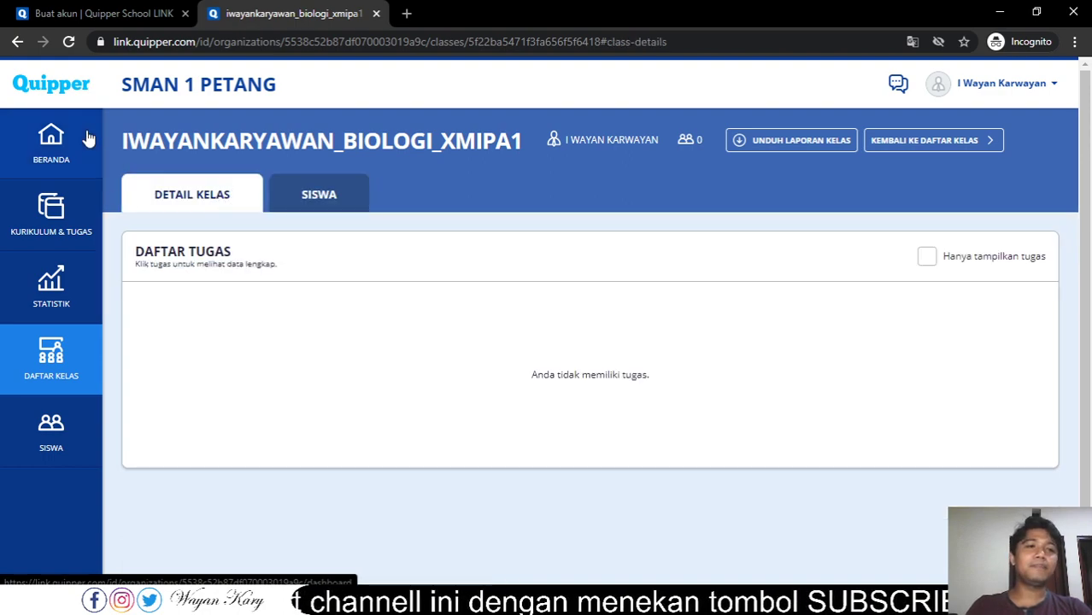
click(66, 369)
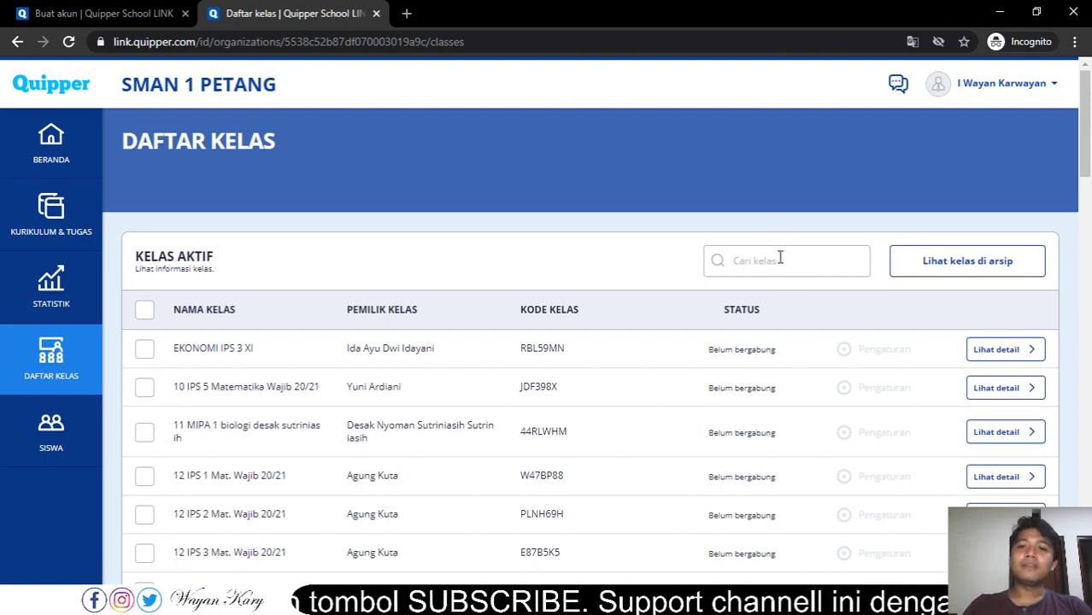
- Filter the Kelas Aktif list by the teacher's name to show the biologi_xmipa1 class
click(780, 261)
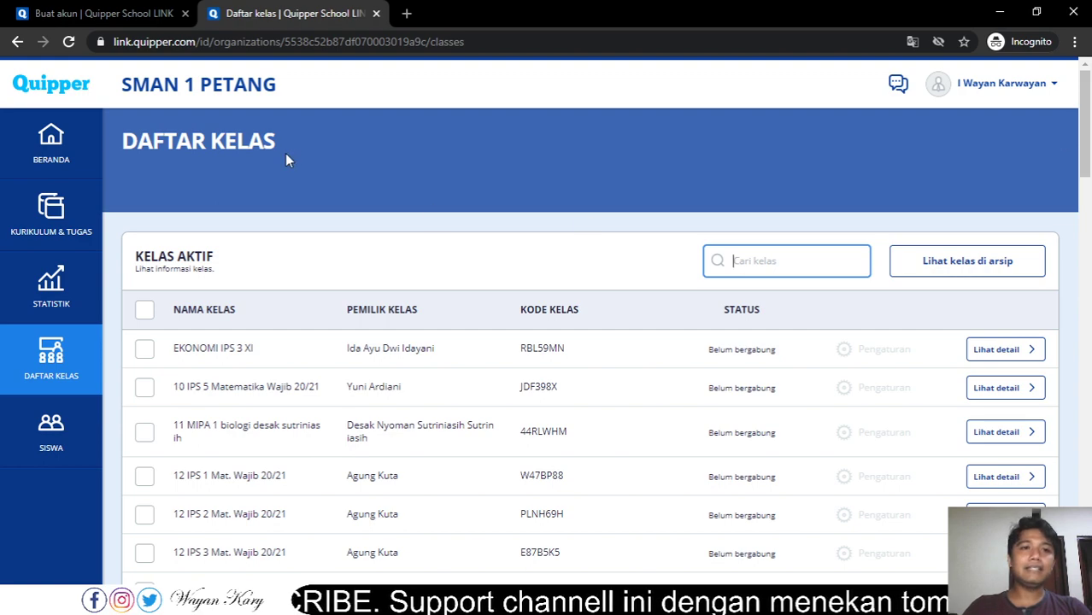
drag(1084, 134, 1089, 80)
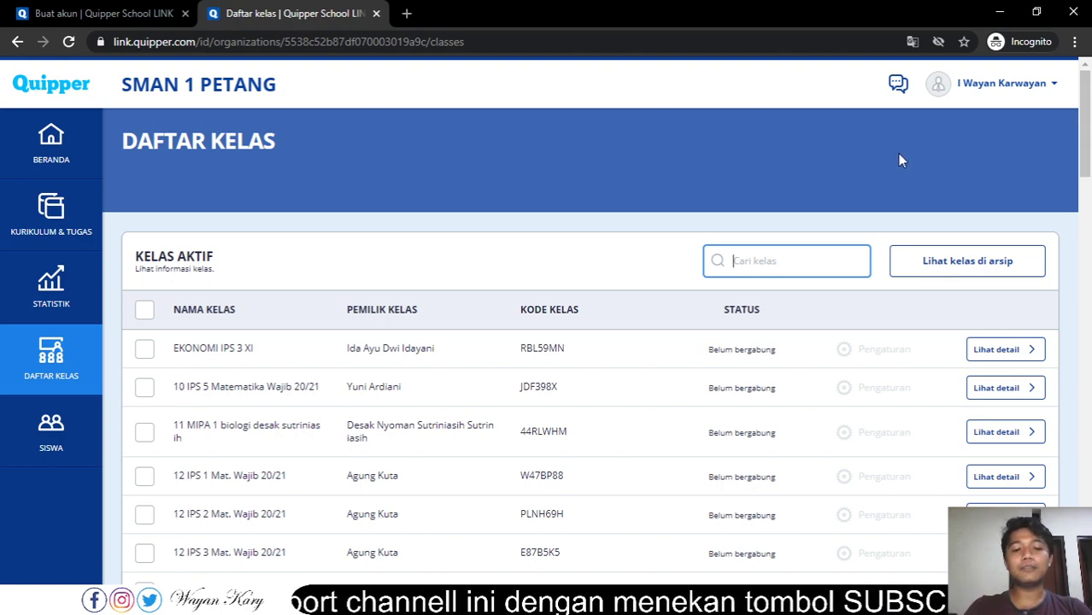
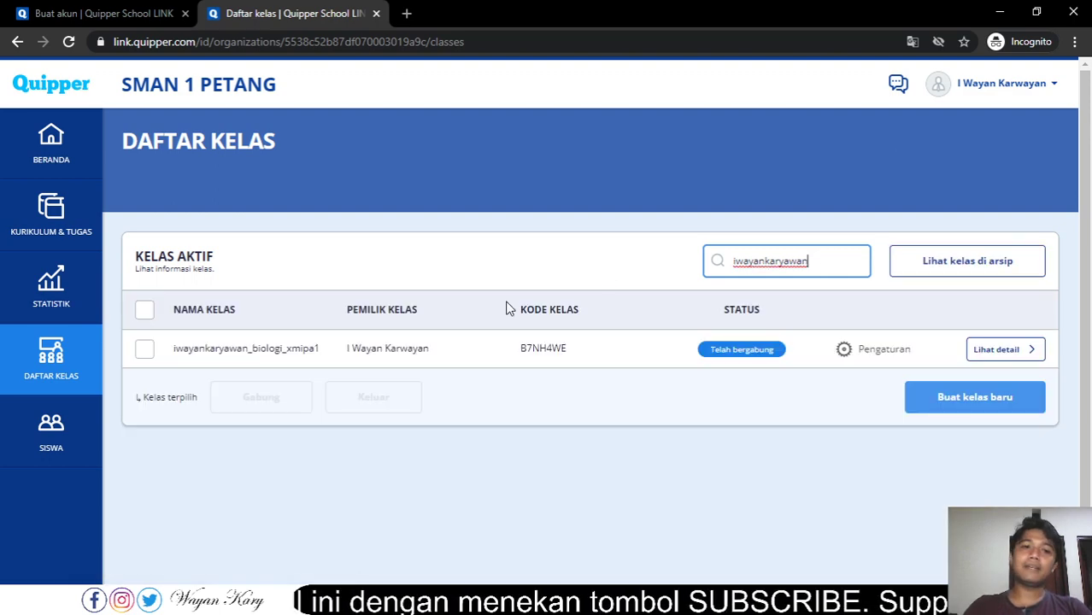
click(314, 354)
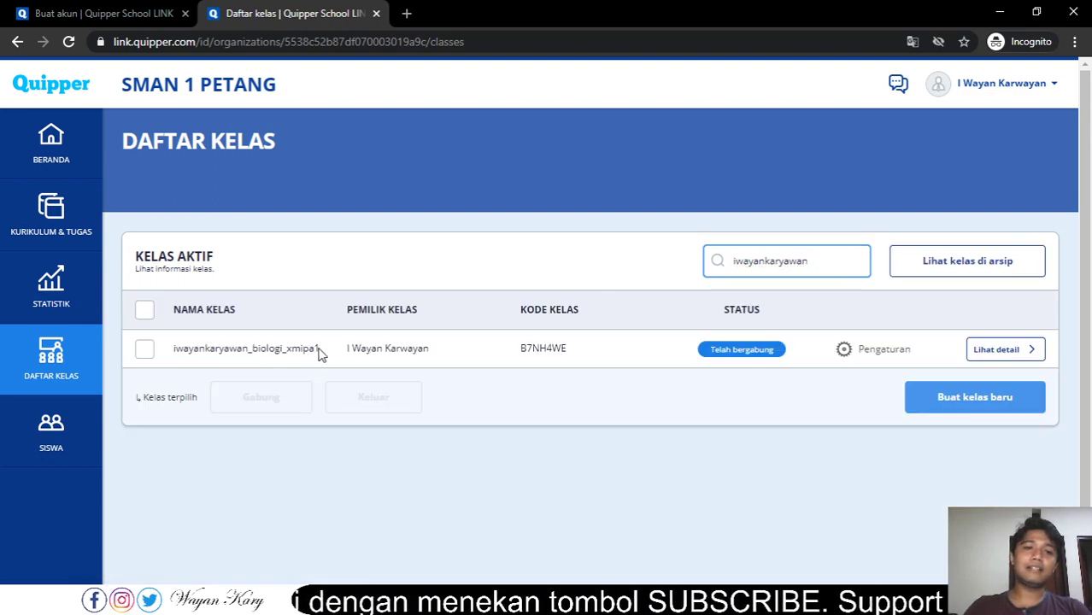
double_click(188, 356)
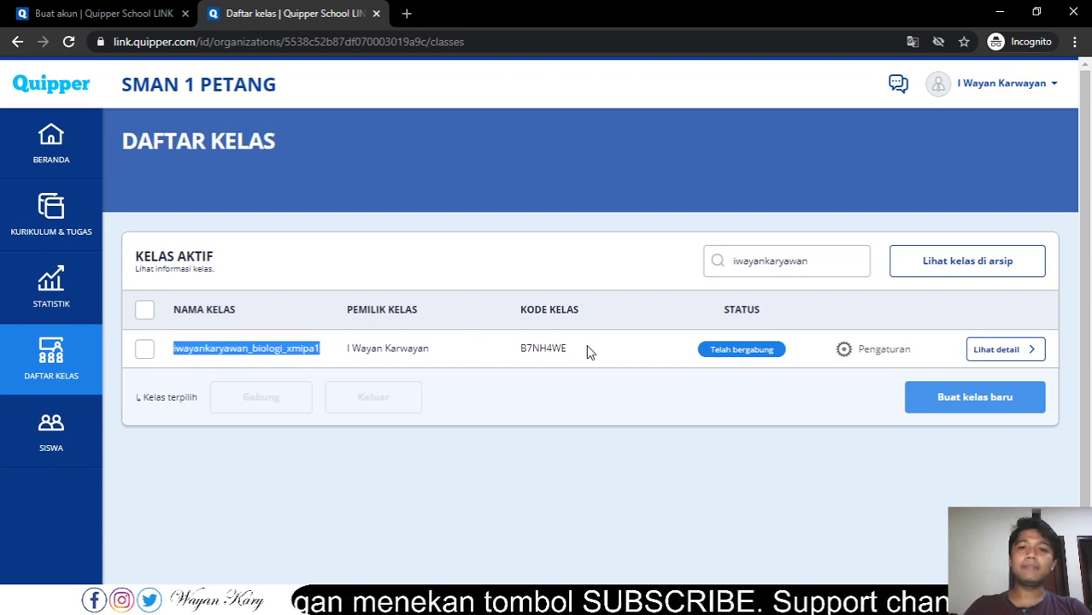
- Select and copy the biologi_xmipa1 class code
drag(567, 349, 517, 354)
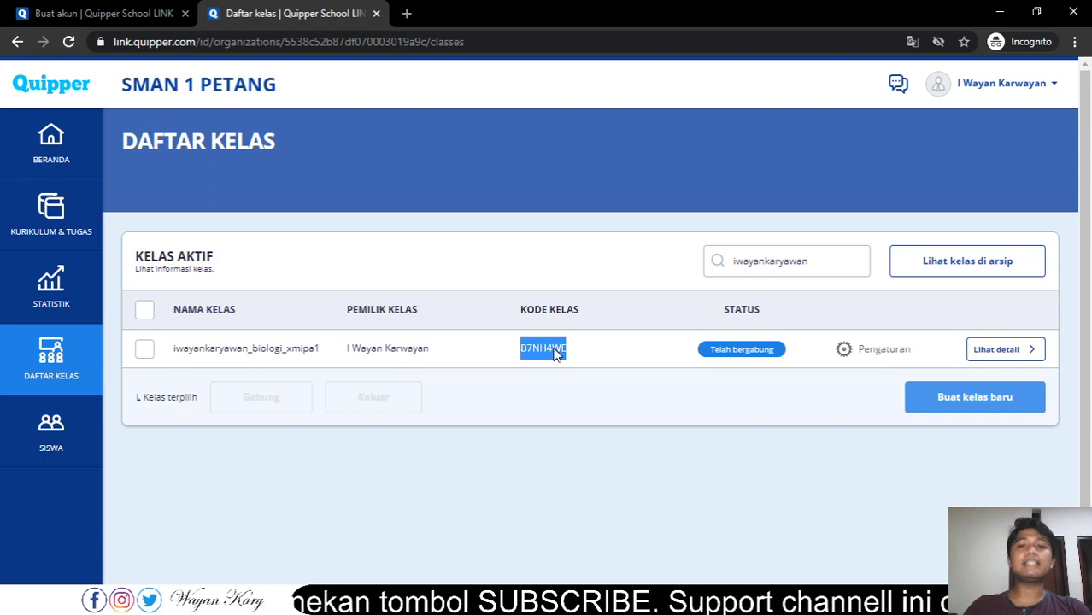
right_click(557, 350)
click(580, 358)
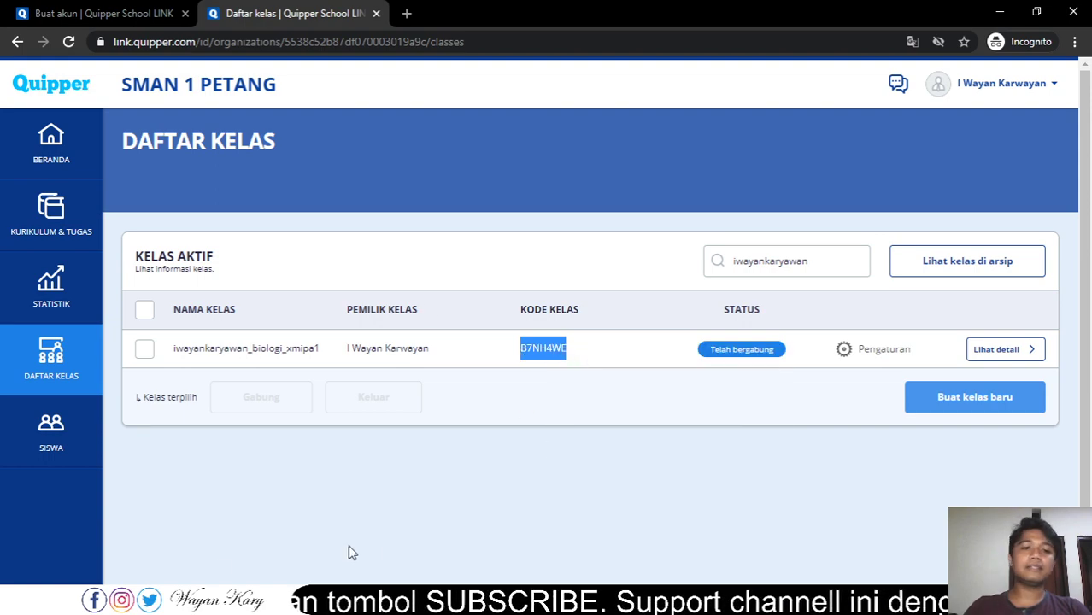
- Launch Notepad through the Windows search
key(super)
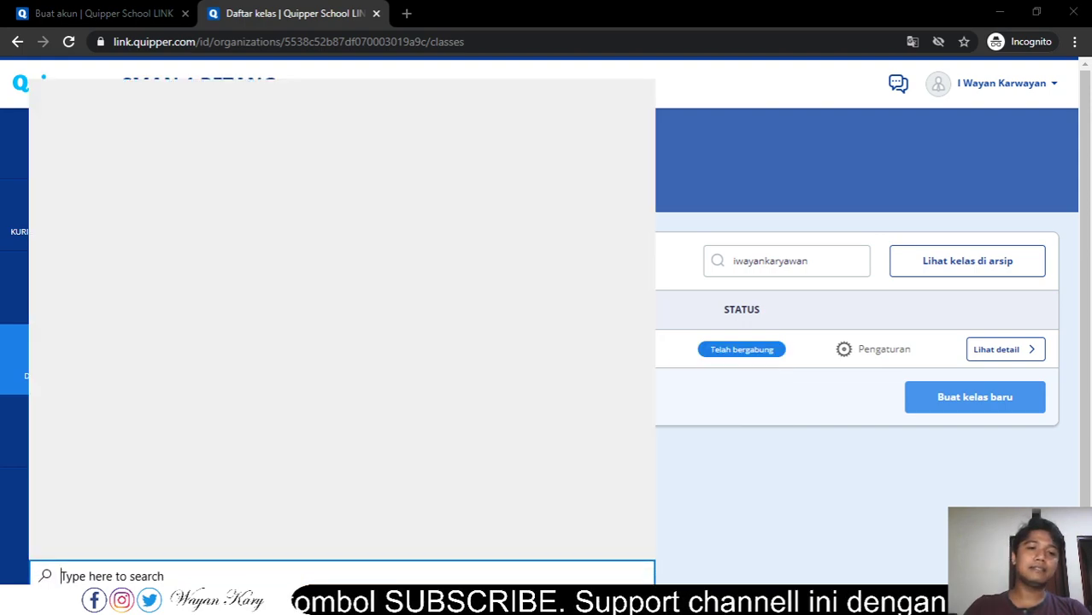
text(notepa)
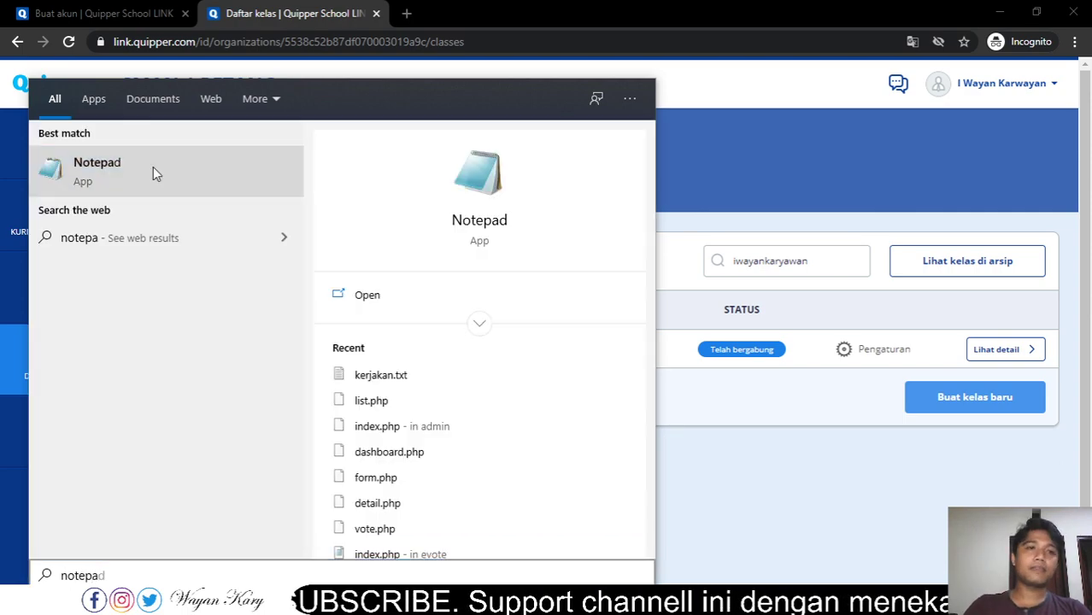
click(153, 167)
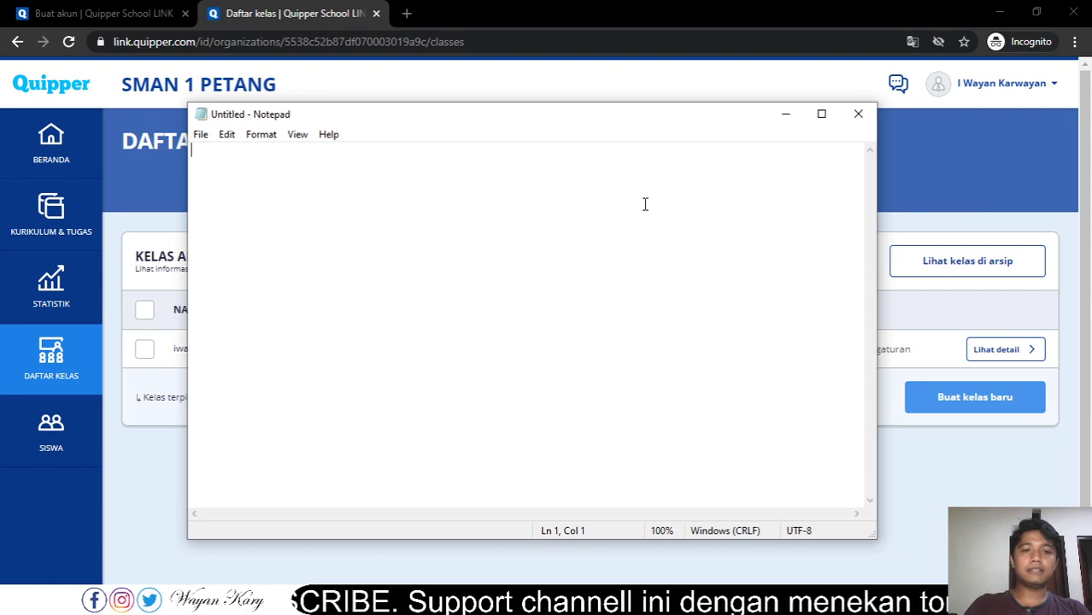
- Paste the copied class code into the new note and add 'MIPA 1' after it
key(ctrl+v)
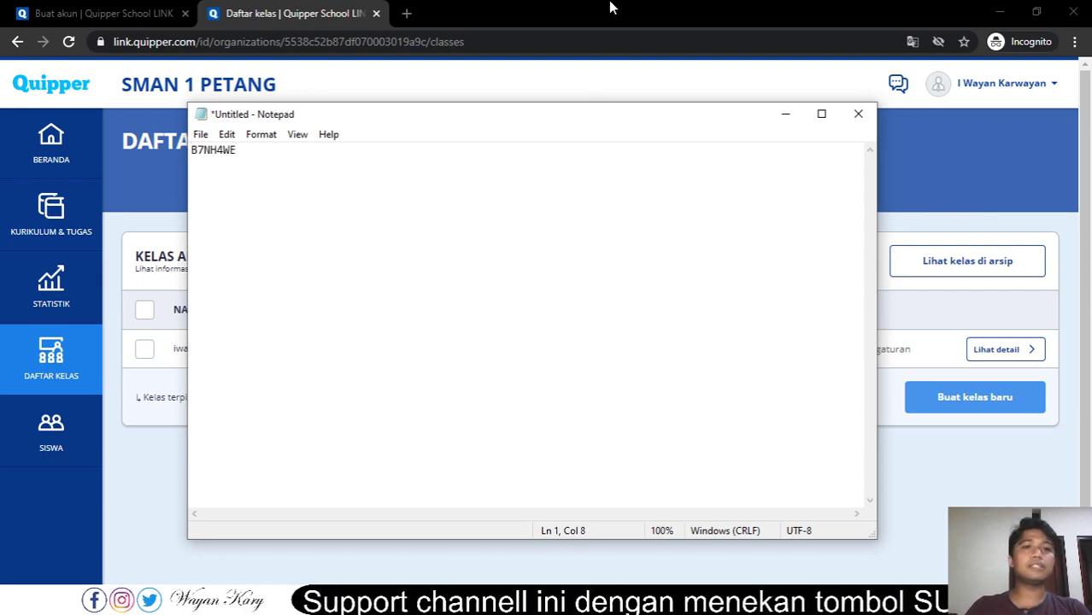
drag(585, 130, 598, 398)
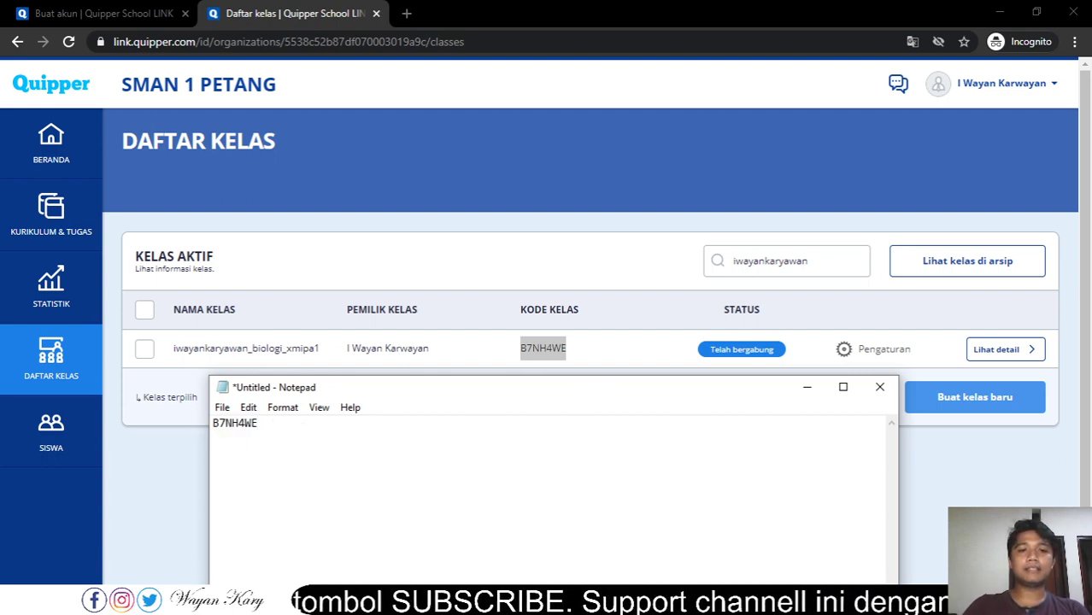
text(PA 1)
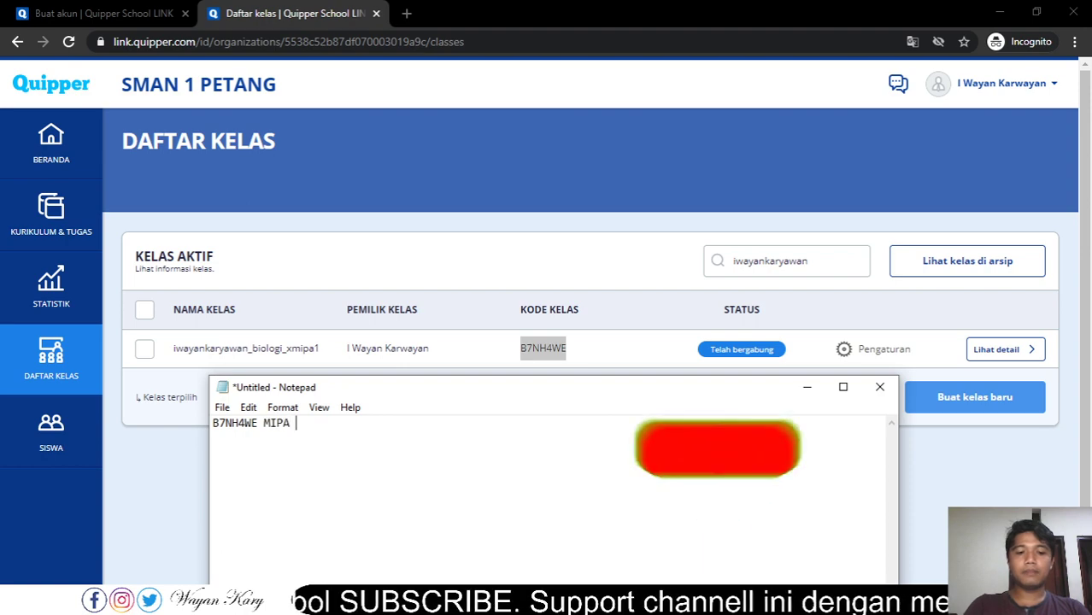